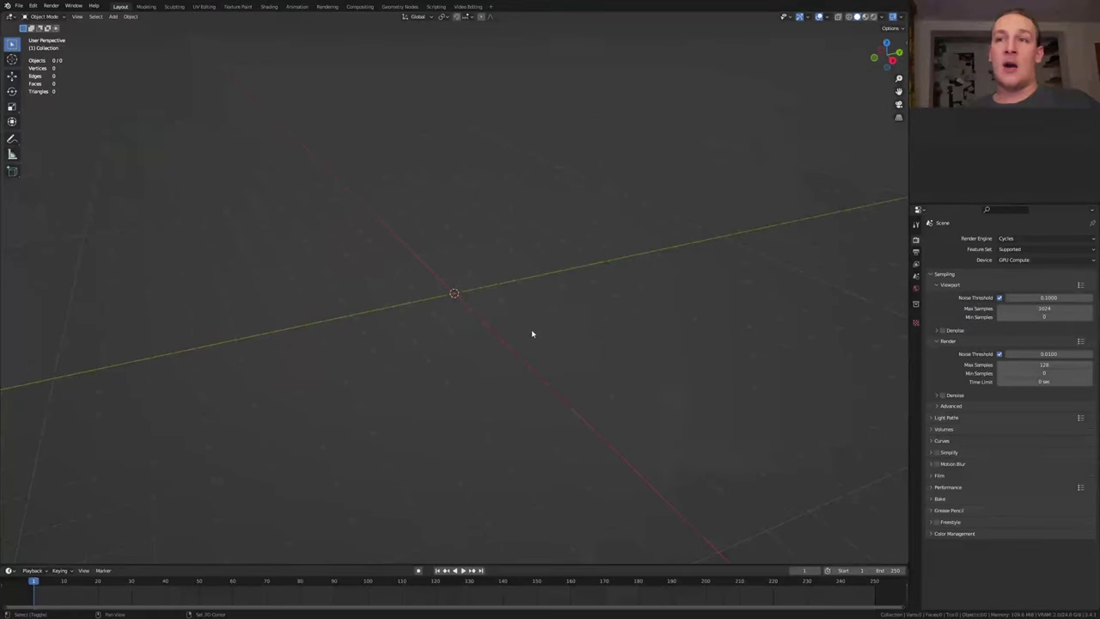
# Add a plane to the scene and create a new geometry node tree for it in the Geometry Nodes workspace
pyautogui.hotkey('shift', 'a')
pyautogui.click(567, 335)
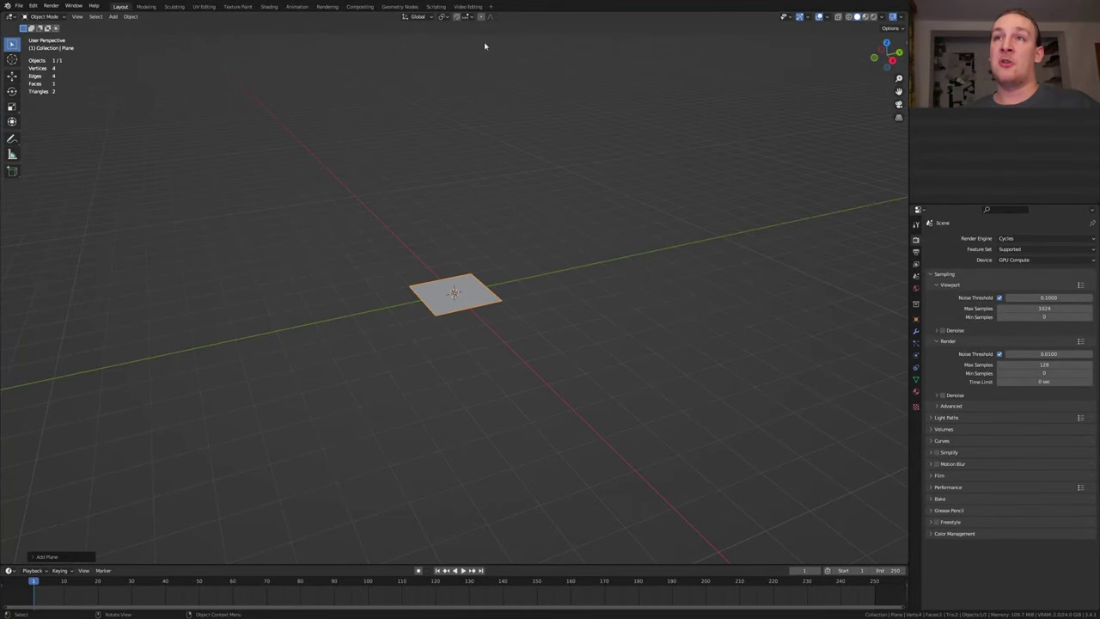
pyautogui.click(400, 7)
pyautogui.click(450, 332)
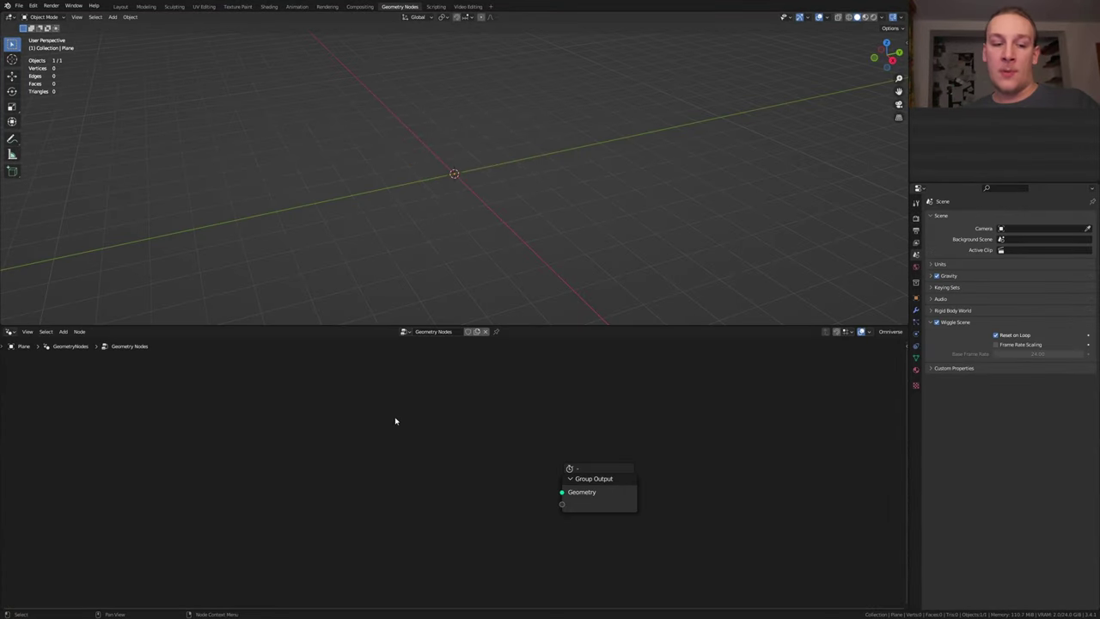
# Add a Grid node with 90 vertices in X and Y and connect its Mesh to the Group Output's Geometry
pyautogui.hotkey('shift', 'a')
pyautogui.write('grid')
pyautogui.press('Return')
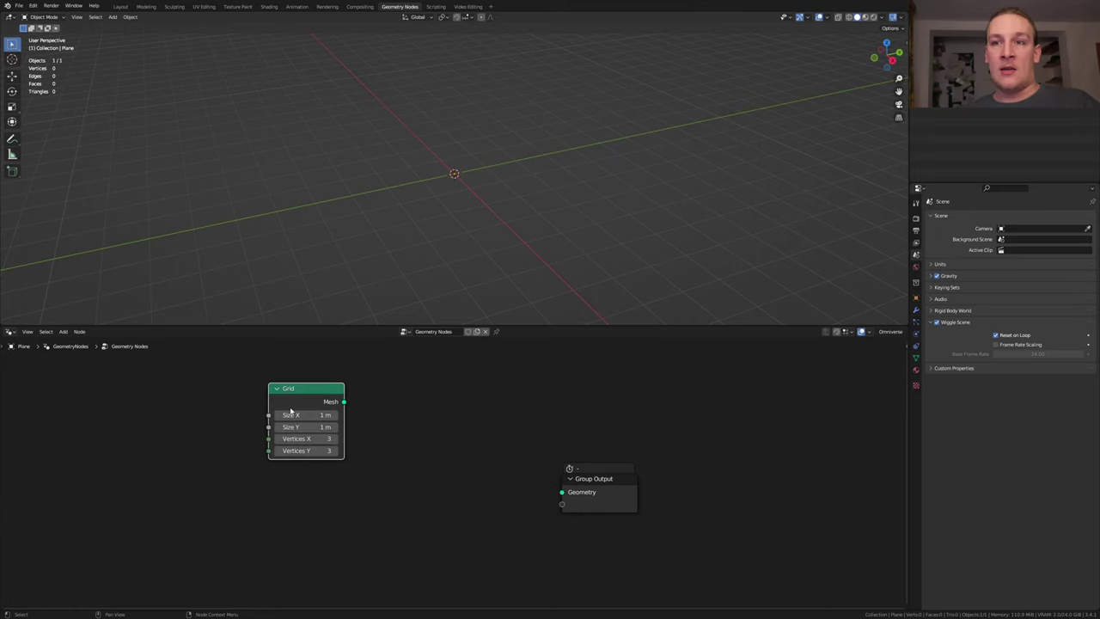
pyautogui.moveTo(316, 450); pyautogui.dragTo(318, 442)
pyautogui.write('90')
pyautogui.press('Return')
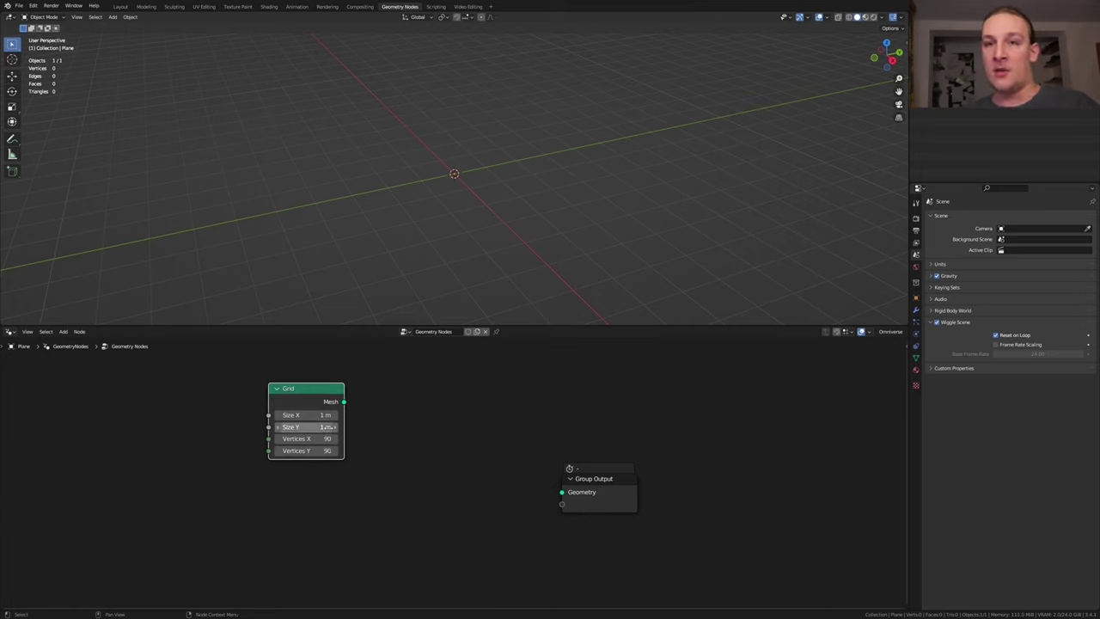
pyautogui.moveTo(326, 403); pyautogui.dragTo(561, 491)
# Insert an Extrude Mesh node between the Grid and Group Output nodes
pyautogui.hotkey('shift', 'a')
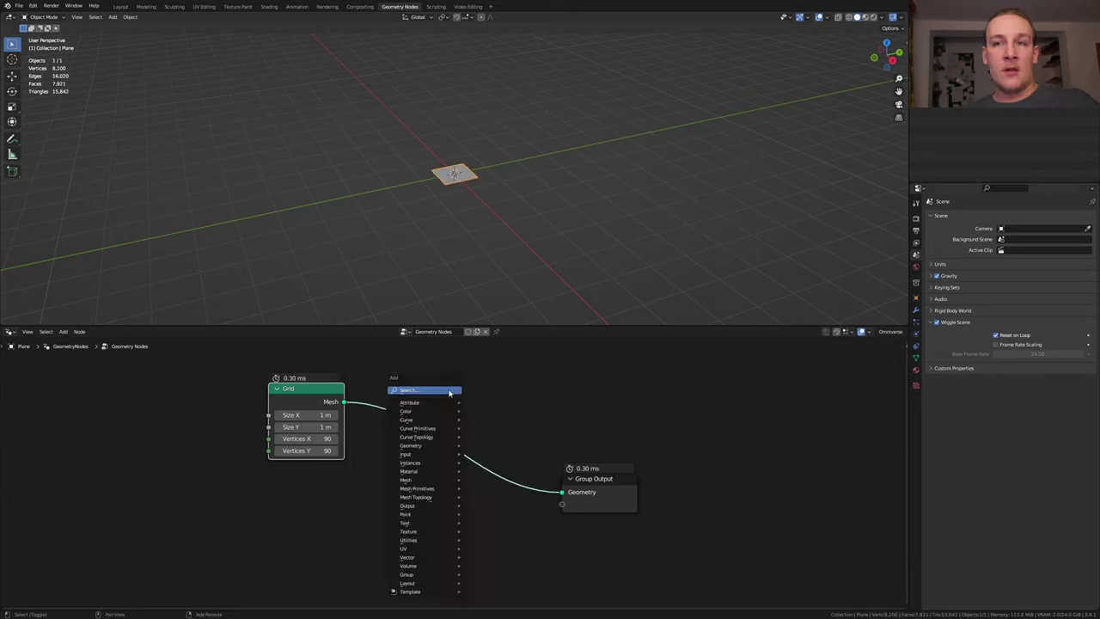
pyautogui.write('ex')
pyautogui.click(492, 404)
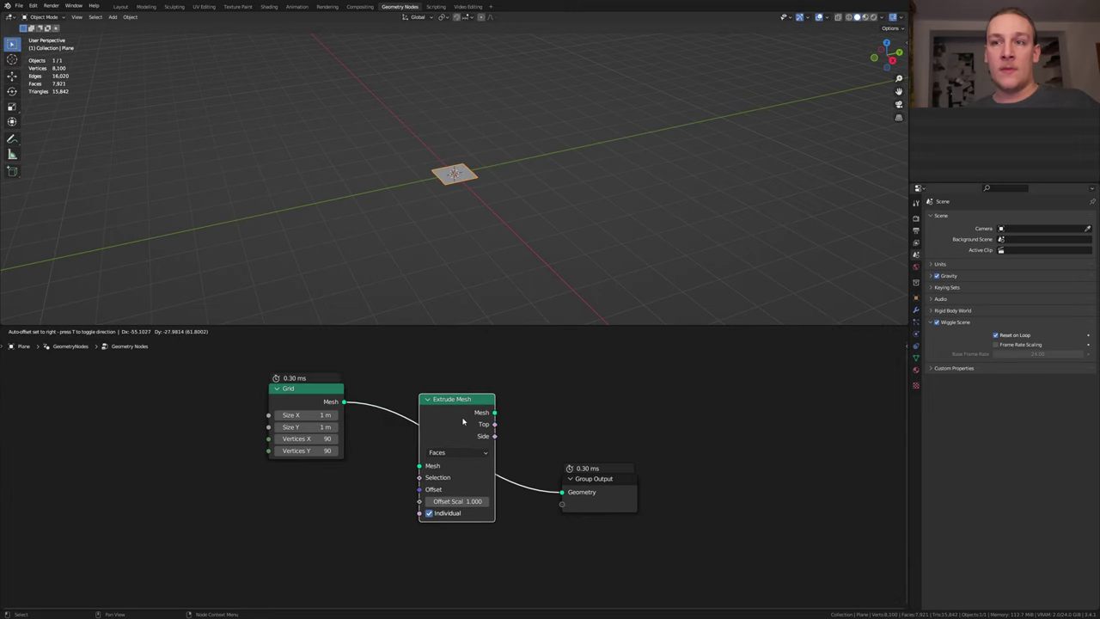
pyautogui.click(463, 421)
# Add a Map Range node below the Grid and connect its Result to Extrude Mesh's Offset Scale
pyautogui.moveTo(408, 464); pyautogui.dragTo(444, 441, button='middle')
pyautogui.hotkey('shift', 'a')
pyautogui.click(438, 412)
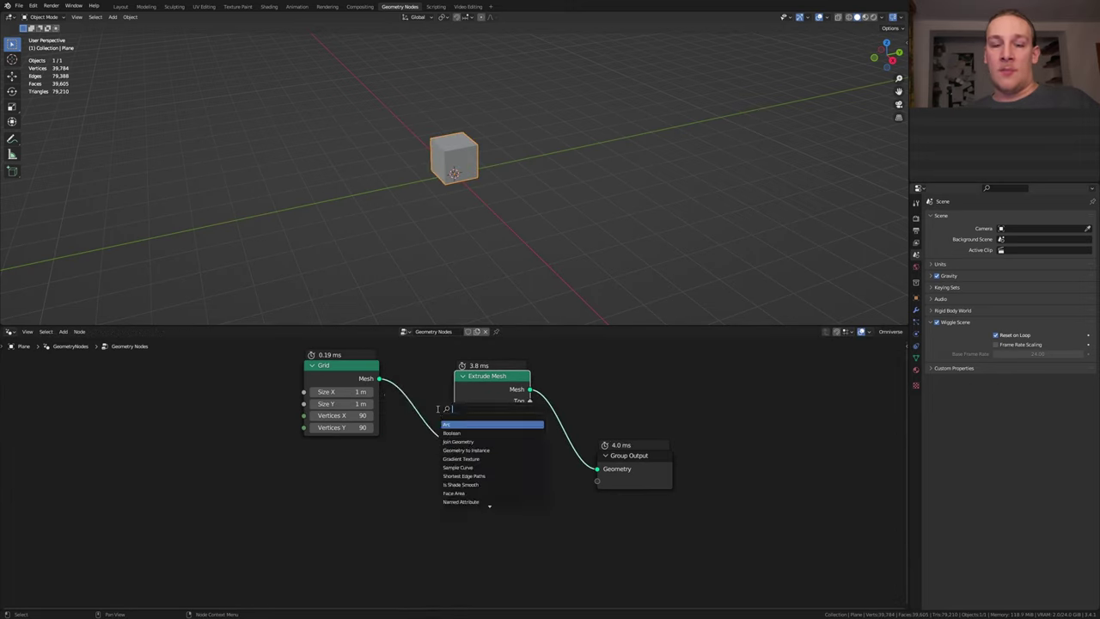
pyautogui.write('ma')
pyautogui.click(471, 442)
pyautogui.click(335, 522)
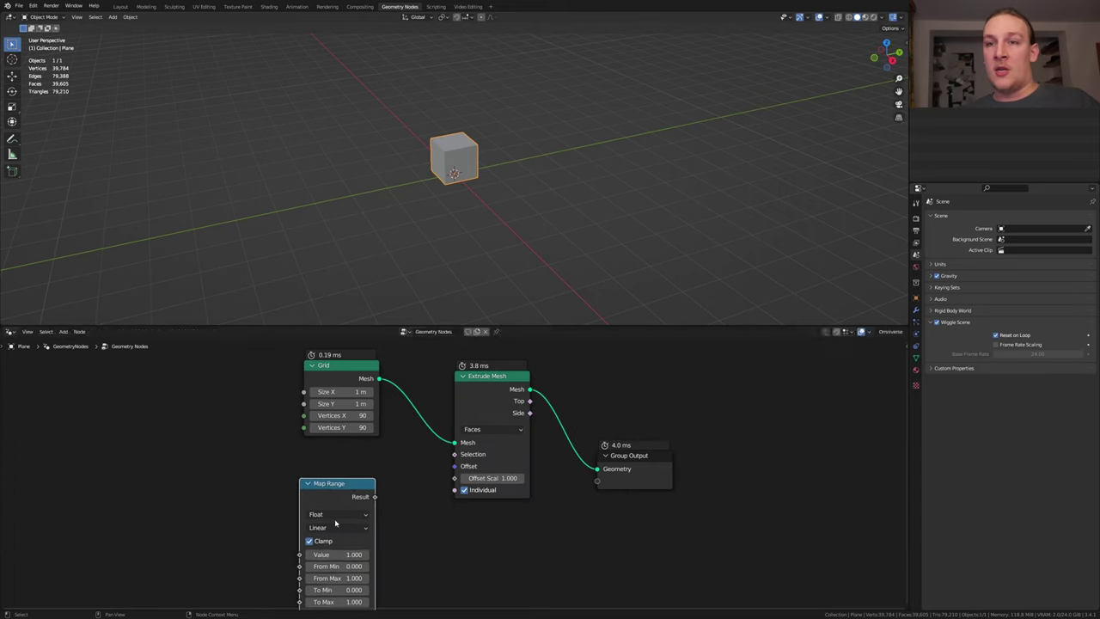
pyautogui.moveTo(373, 499); pyautogui.dragTo(461, 486)
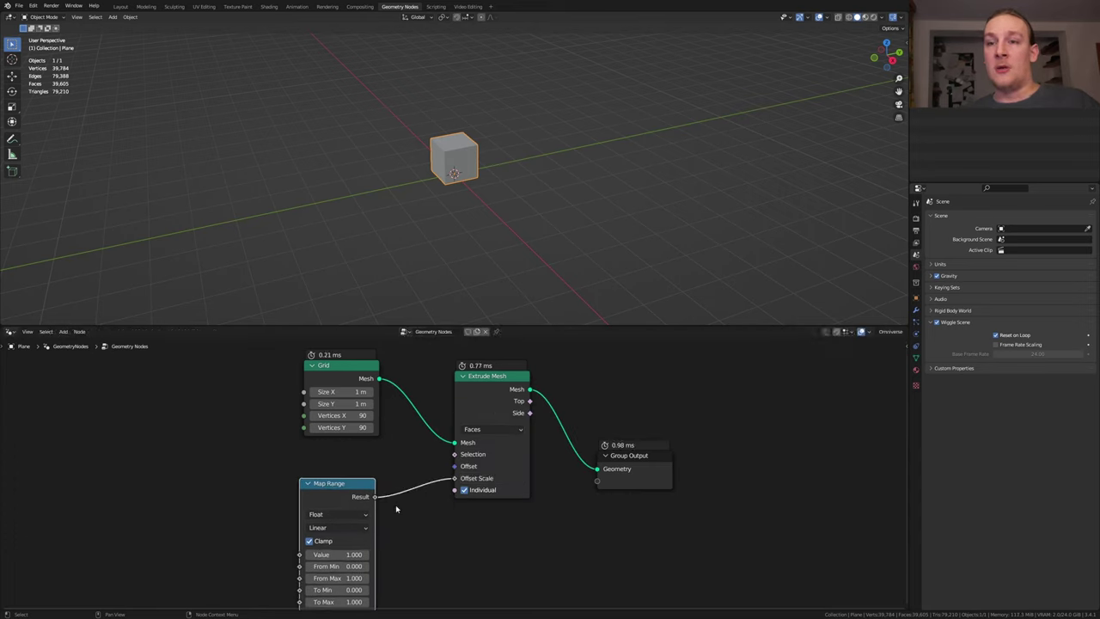
# Add a Mix node before the Map Range node and connect its Result to Map Range's Value
pyautogui.moveTo(140, 419); pyautogui.dragTo(198, 412, button='middle')
pyautogui.hotkey('shift', 'a')
pyautogui.click(199, 412)
pyautogui.write('mi')
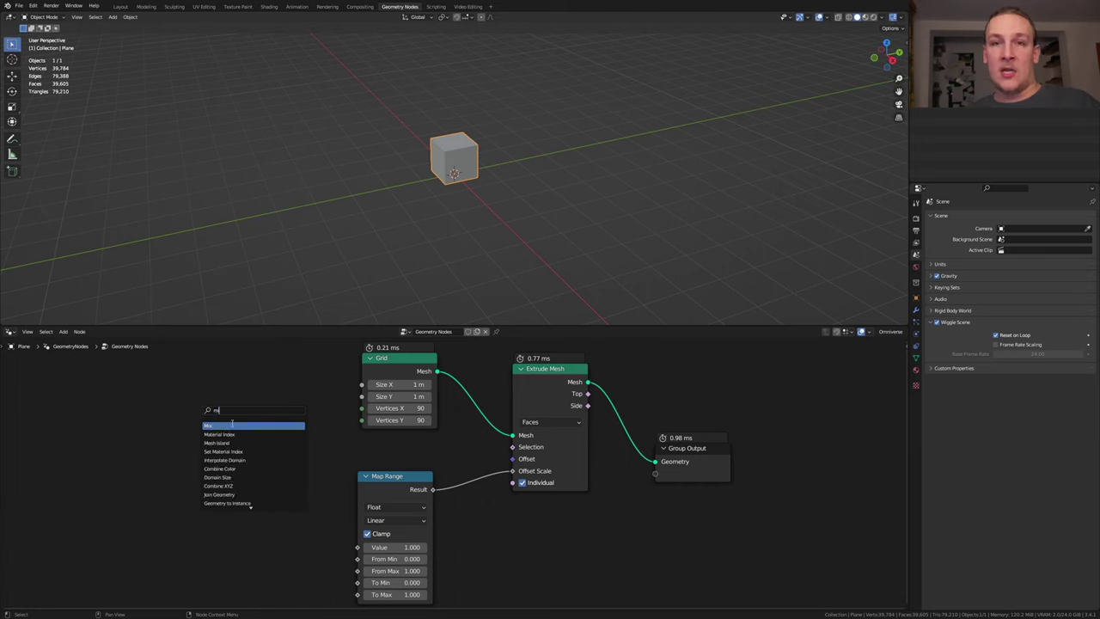
pyautogui.click(232, 424)
pyautogui.click(231, 424)
pyautogui.moveTo(273, 417); pyautogui.dragTo(358, 547)
# Set the Map Range node's From Max to 5.16 and From Min to 0.7
pyautogui.scroll(1, 359, 543)
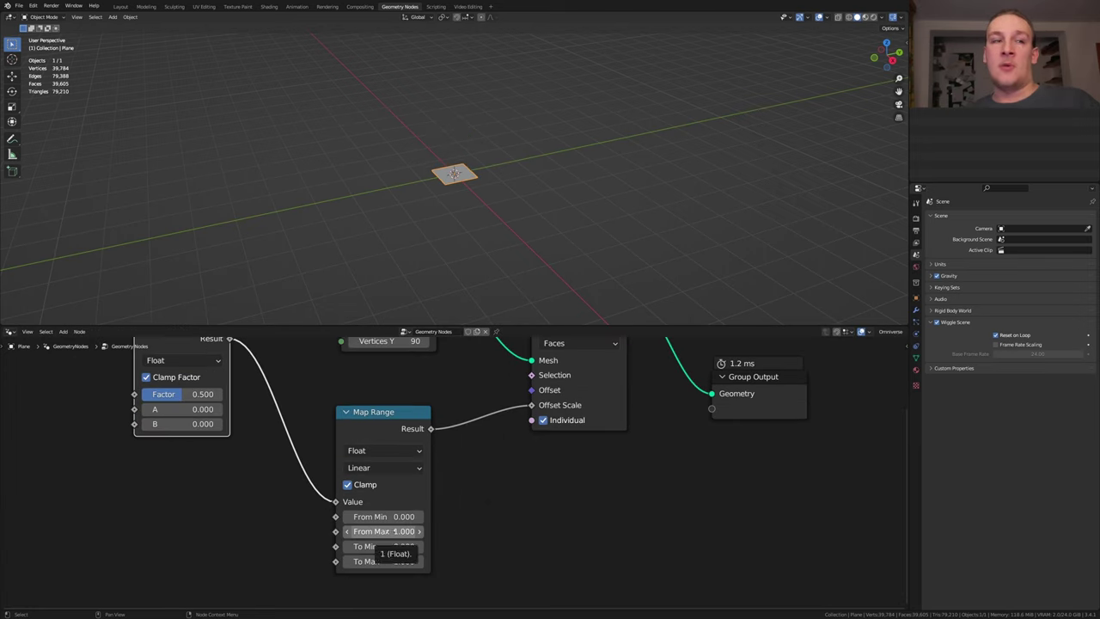
pyautogui.click(392, 531)
pyautogui.write('5.1')
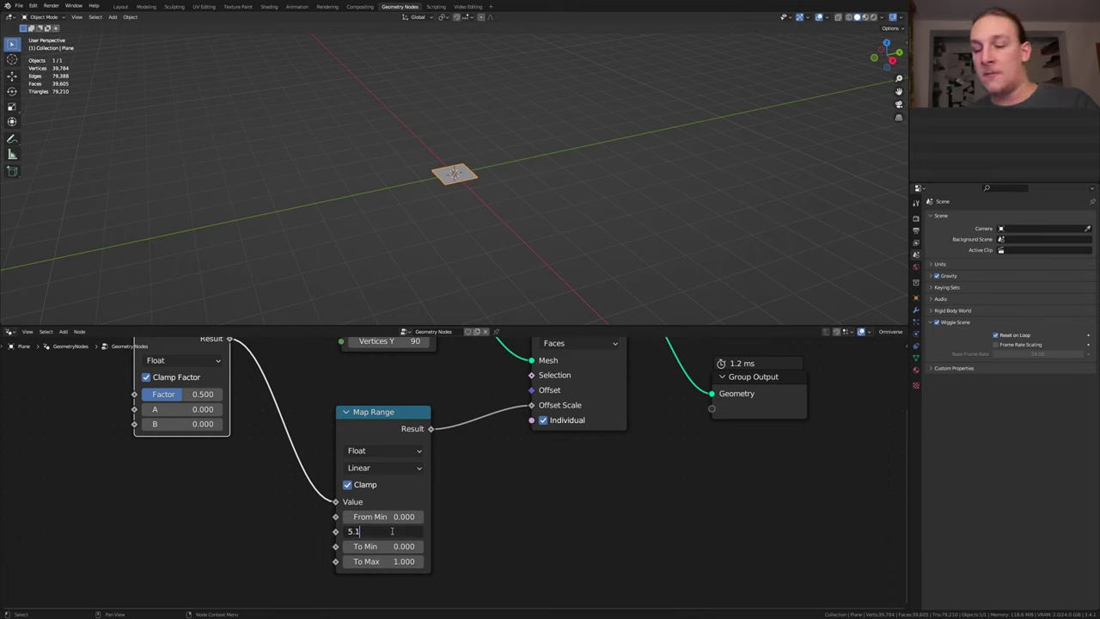
pyautogui.write('6')
pyautogui.press('Return')
pyautogui.click(397, 518)
pyautogui.write('.7')
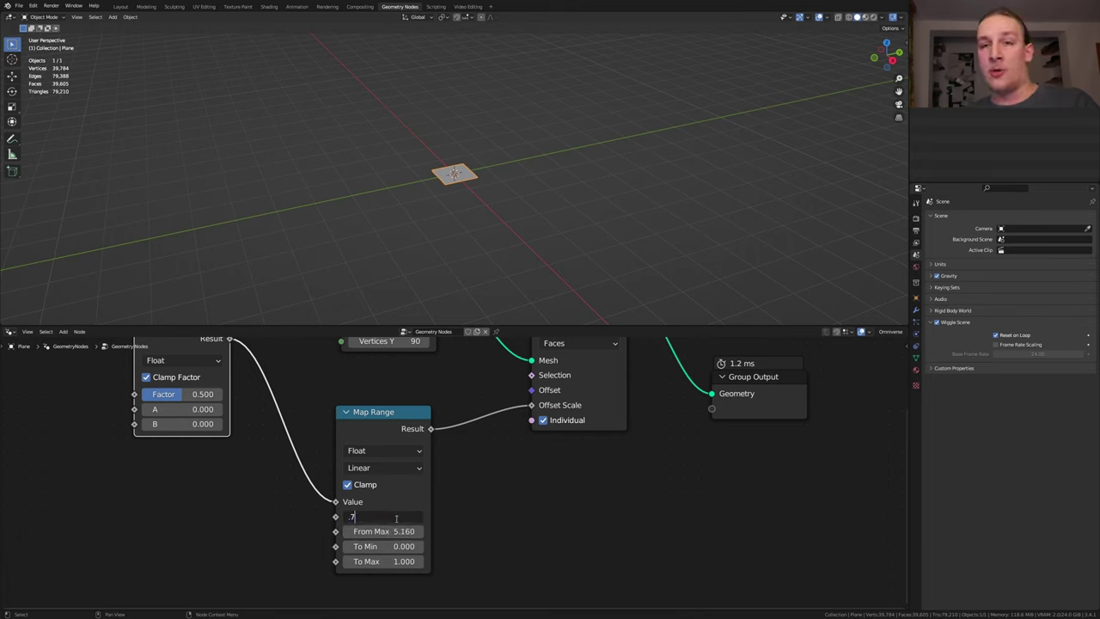
pyautogui.press('Return')
# Add a Wave Texture node in front of the Mix node
pyautogui.hotkey('shift', 'a')
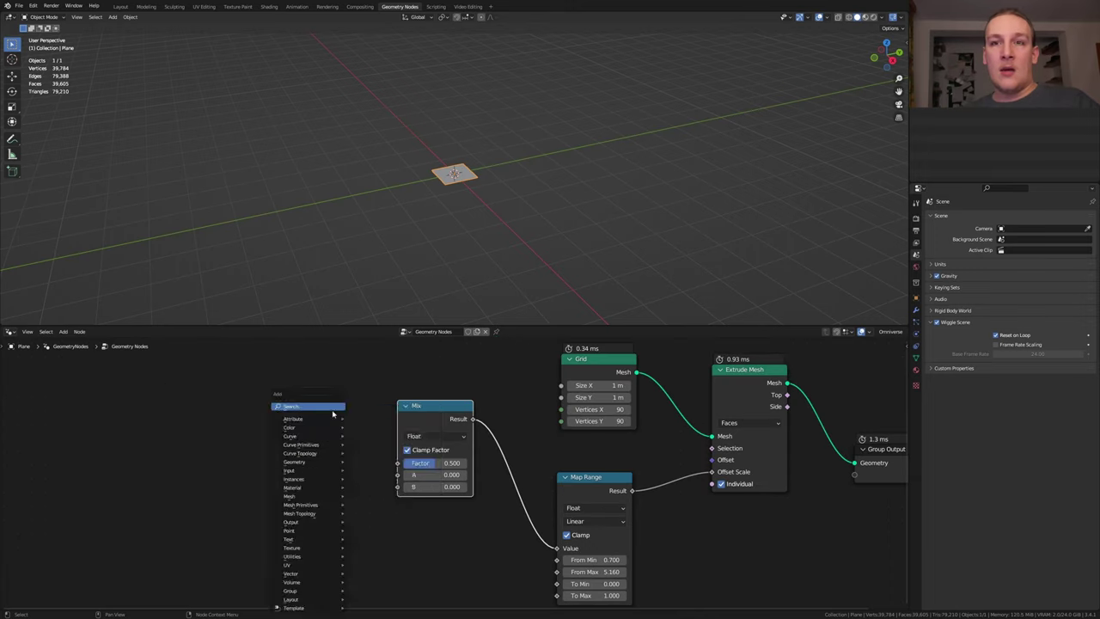
pyautogui.click(334, 412)
pyautogui.write('wav')
pyautogui.press('Return')
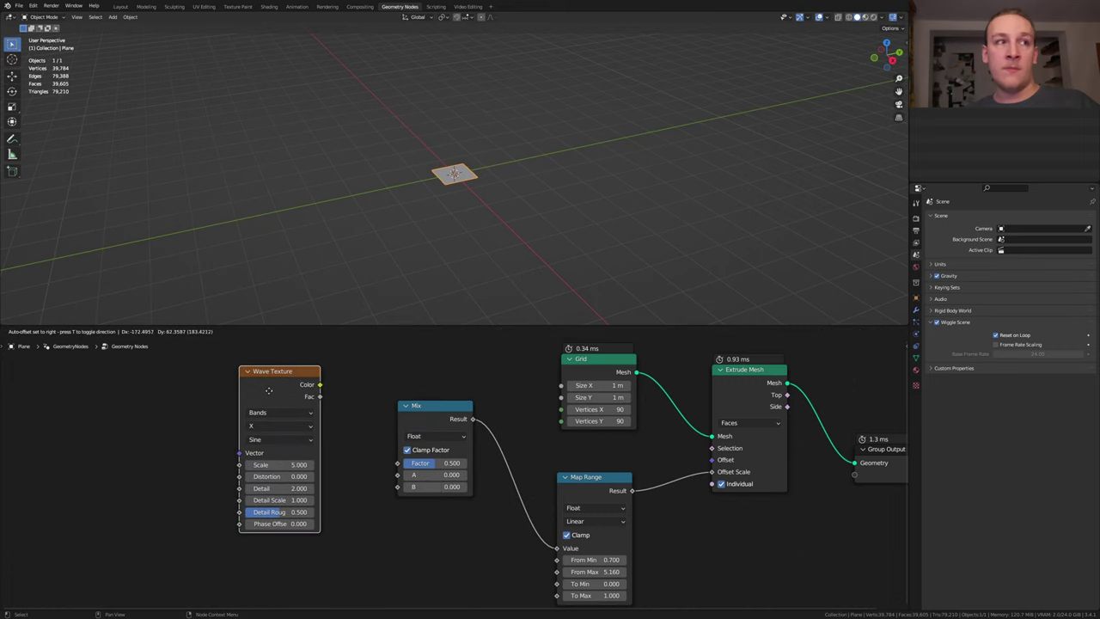
pyautogui.click(269, 391)
# Set the Wave Texture's Scale to 6 and Distortion to 9.5, and connect its Color to the Mix node's A input
pyautogui.click(281, 465)
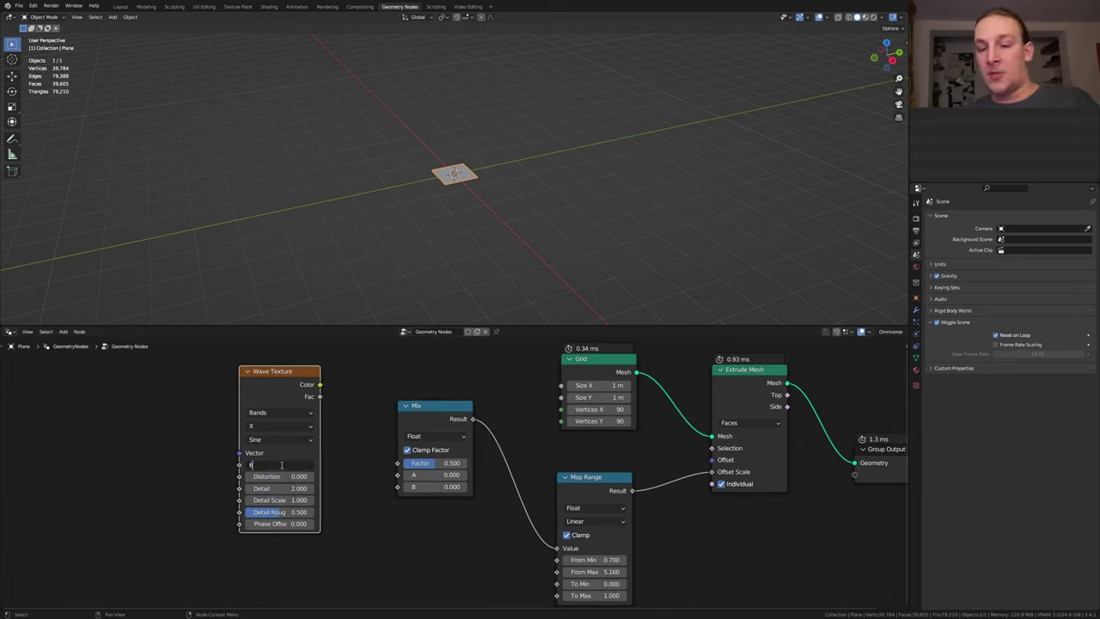
pyautogui.write('6')
pyautogui.press('Return')
pyautogui.click(284, 475)
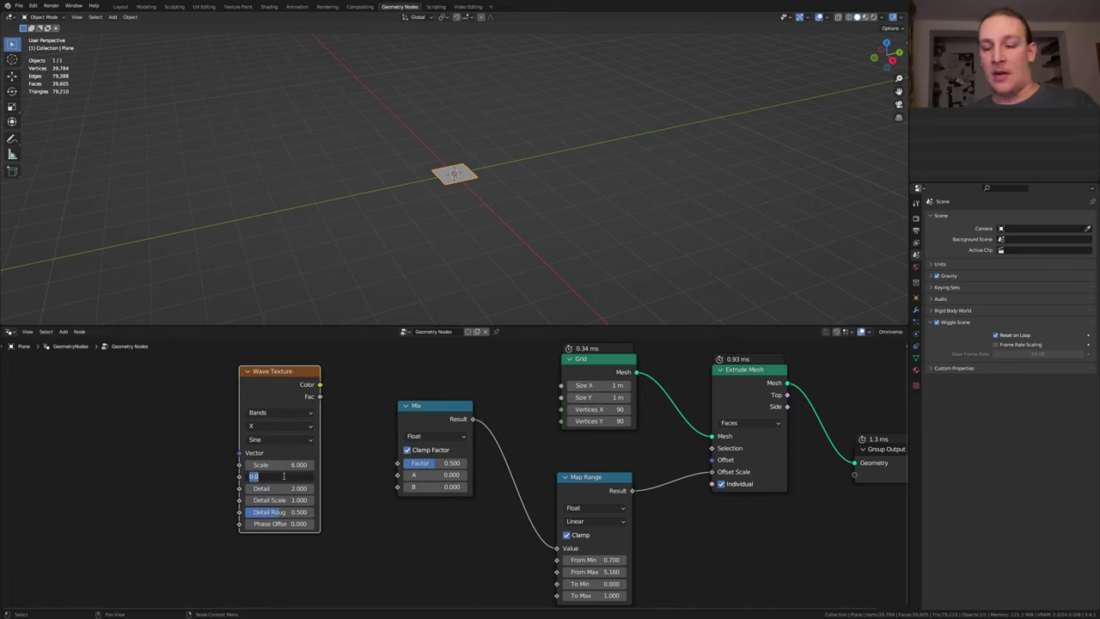
pyautogui.write('9.5')
pyautogui.press('Return')
pyautogui.moveTo(319, 384); pyautogui.dragTo(398, 474)
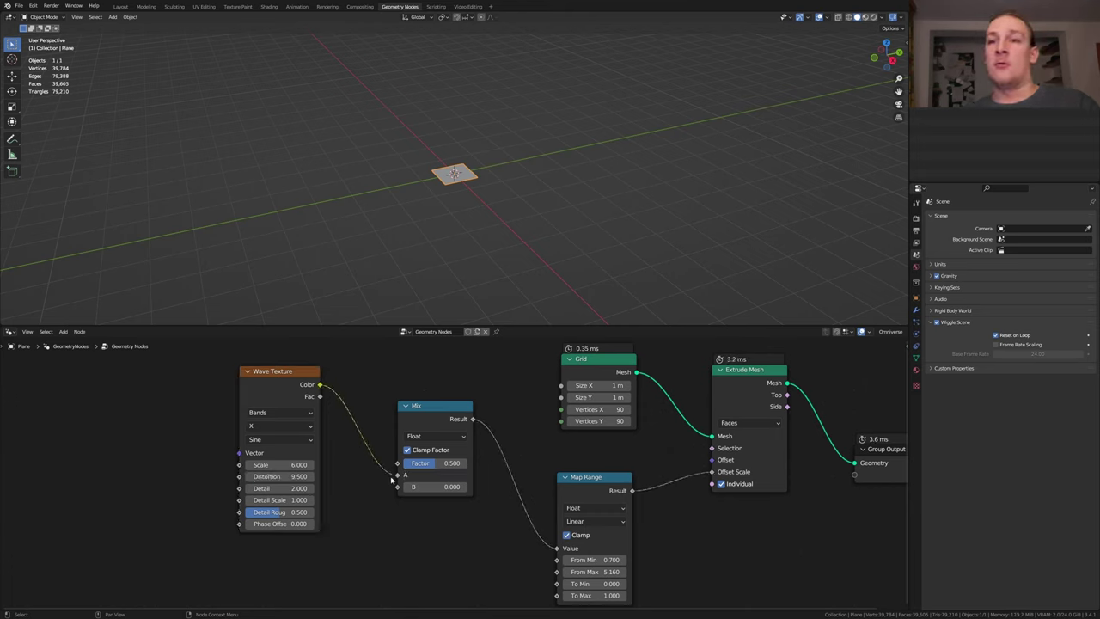
# Duplicate the Wave Texture node and connect the copy's Color to the Mix node's B input
pyautogui.hotkey('shift', 'd')
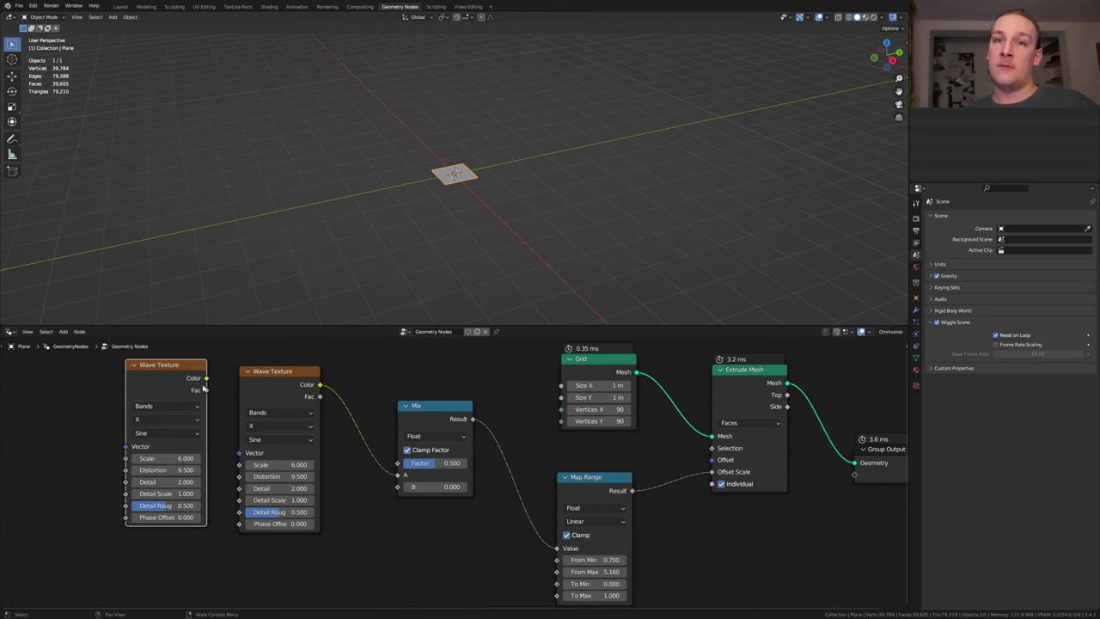
pyautogui.click(210, 384)
pyautogui.moveTo(207, 378); pyautogui.dragTo(398, 486)
# Split off a new area between the viewport and the node editor and turn it into a Timeline
pyautogui.moveTo(7, 307); pyautogui.dragTo(7, 235)
pyautogui.click(10, 247)
pyautogui.click(105, 285)
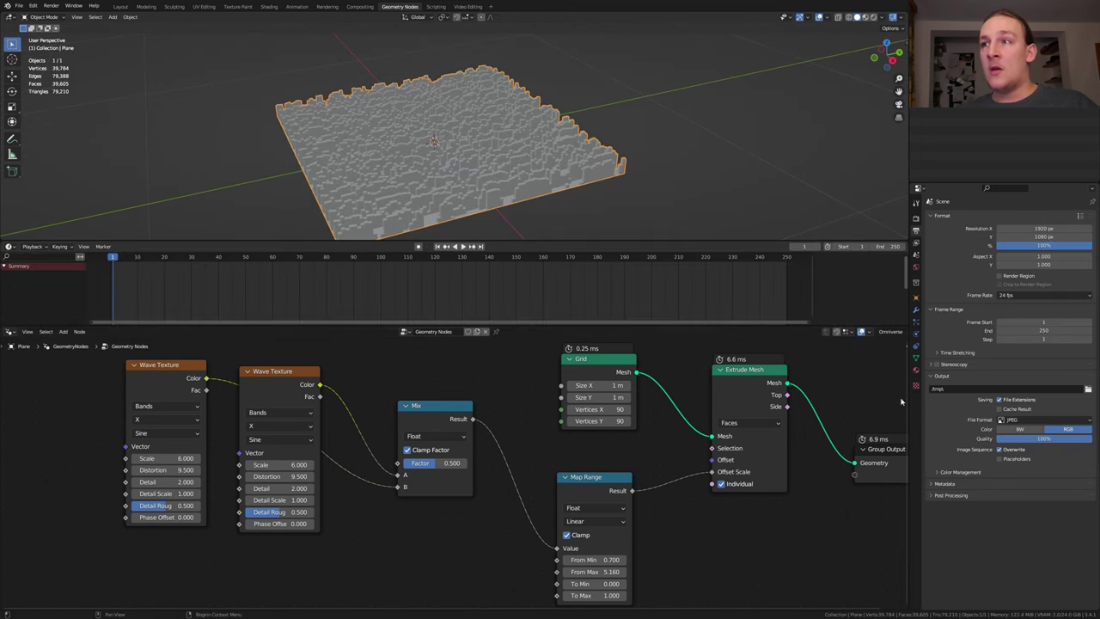
# Set the animation's end frame to 150 and the frame rate to 30 fps
pyautogui.click(889, 246)
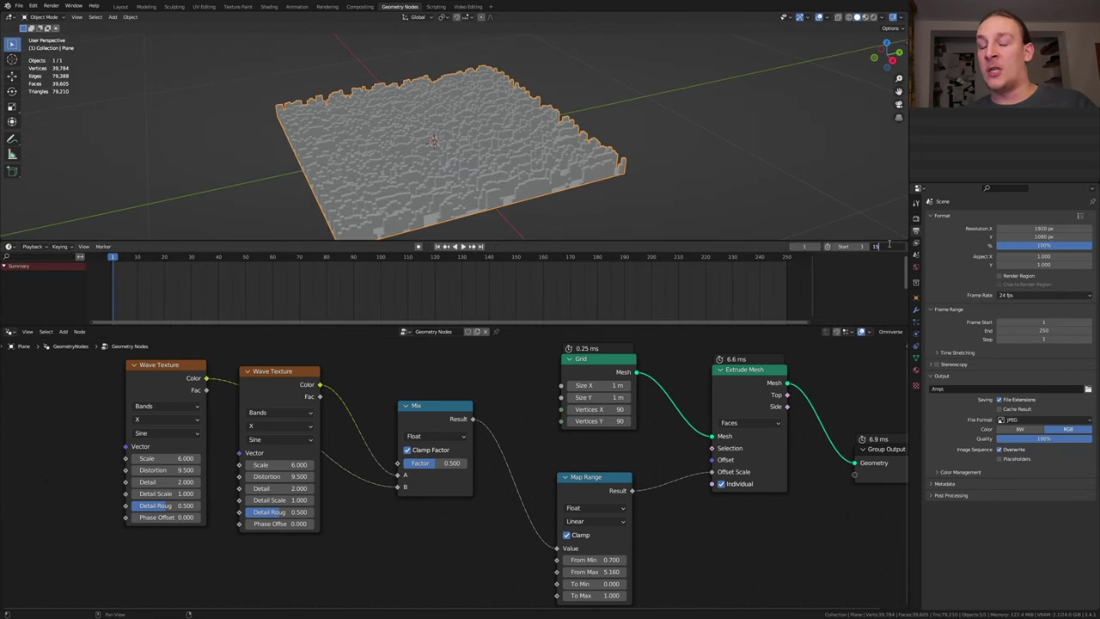
pyautogui.write('150')
pyautogui.press('Return')
pyautogui.click(1044, 294)
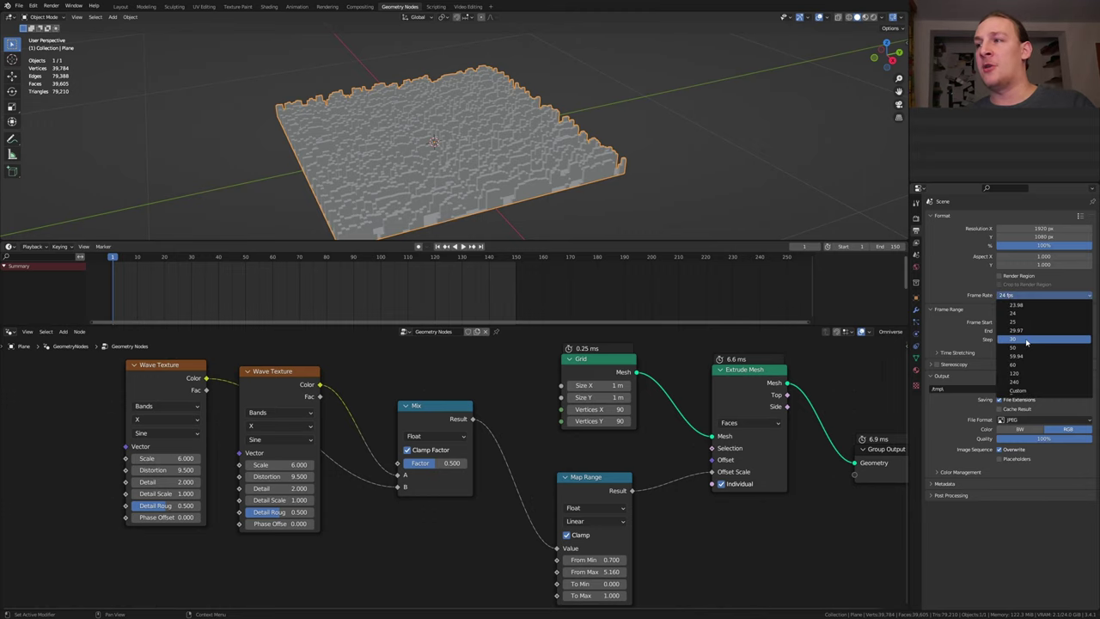
pyautogui.click(1025, 338)
# At frame 1, keyframe the Mix node's Factor at 0 and set the B-linked Wave Texture's Phase Offset to -2.5
pyautogui.moveTo(593, 477); pyautogui.dragTo(558, 478)
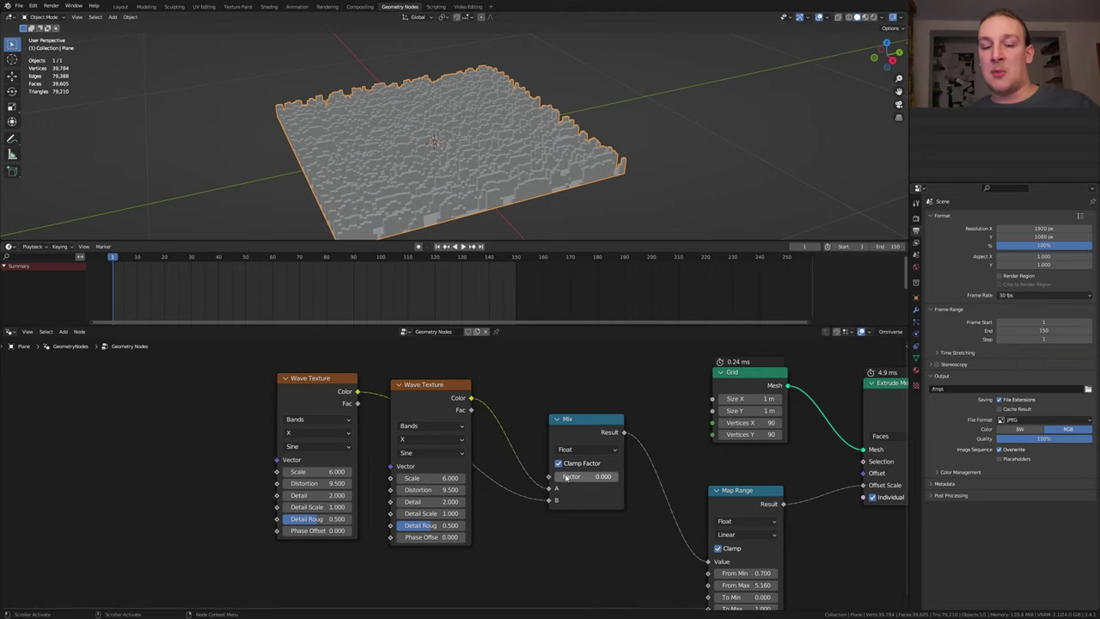
pyautogui.press('i')
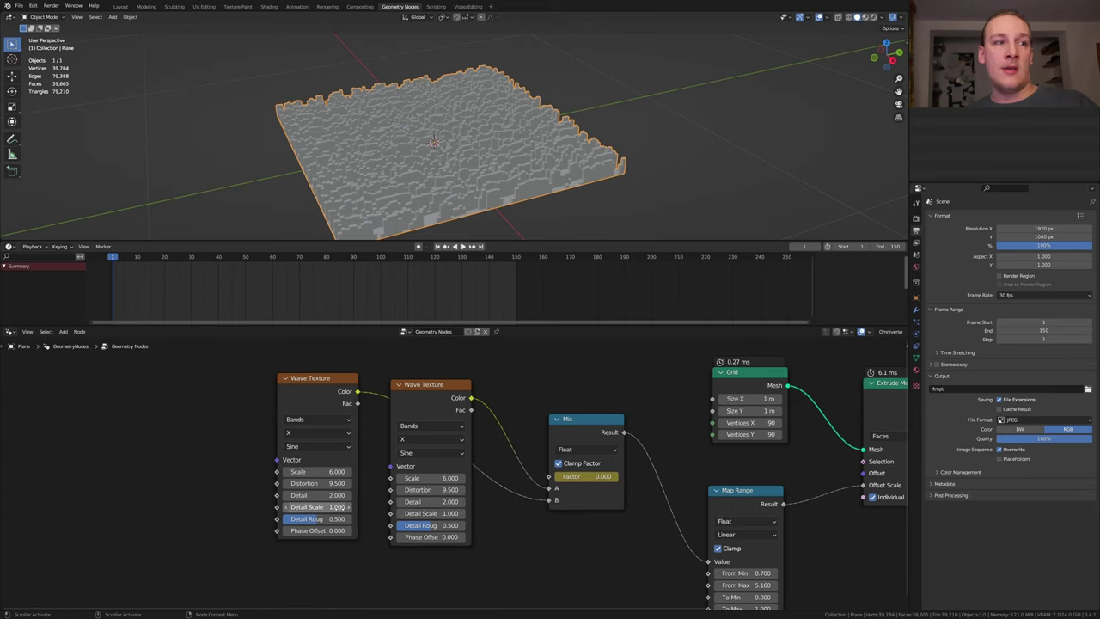
pyautogui.click(328, 530)
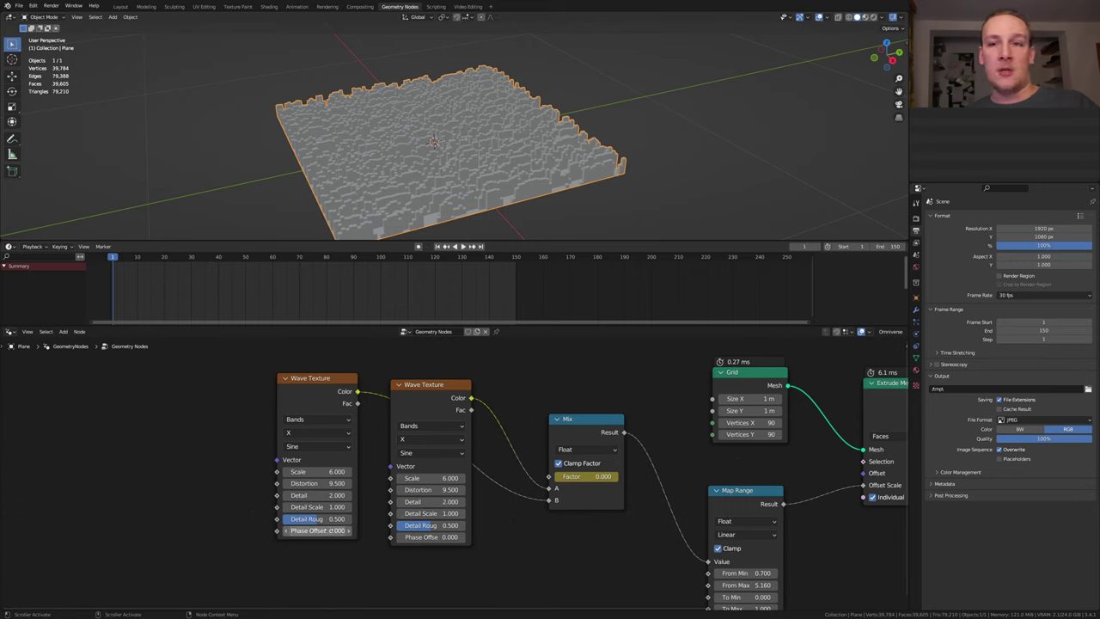
pyautogui.write('-2')
pyautogui.press('Return')
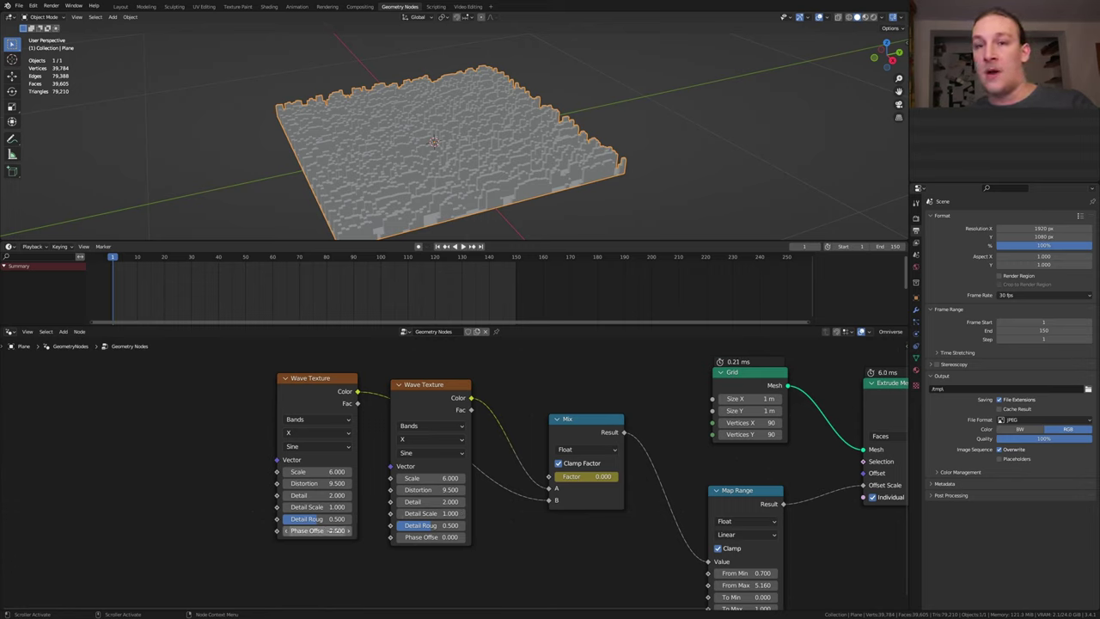
# Set the Phase Offset of the A-linked Wave Texture to 2.5 and keyframe it at frame 1
pyautogui.click(424, 537)
pyautogui.write('2.5')
pyautogui.press('Return')
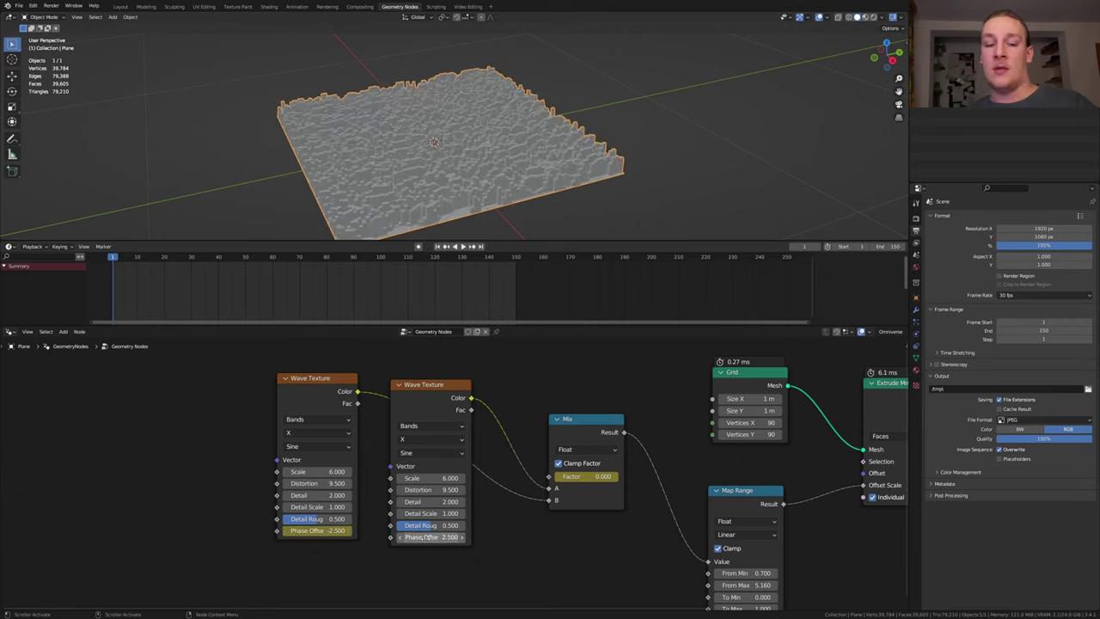
pyautogui.press('i')
# Move the playhead to frame 151 and set the A-linked Wave Texture's Phase Offset to -2.5
pyautogui.click(482, 247)
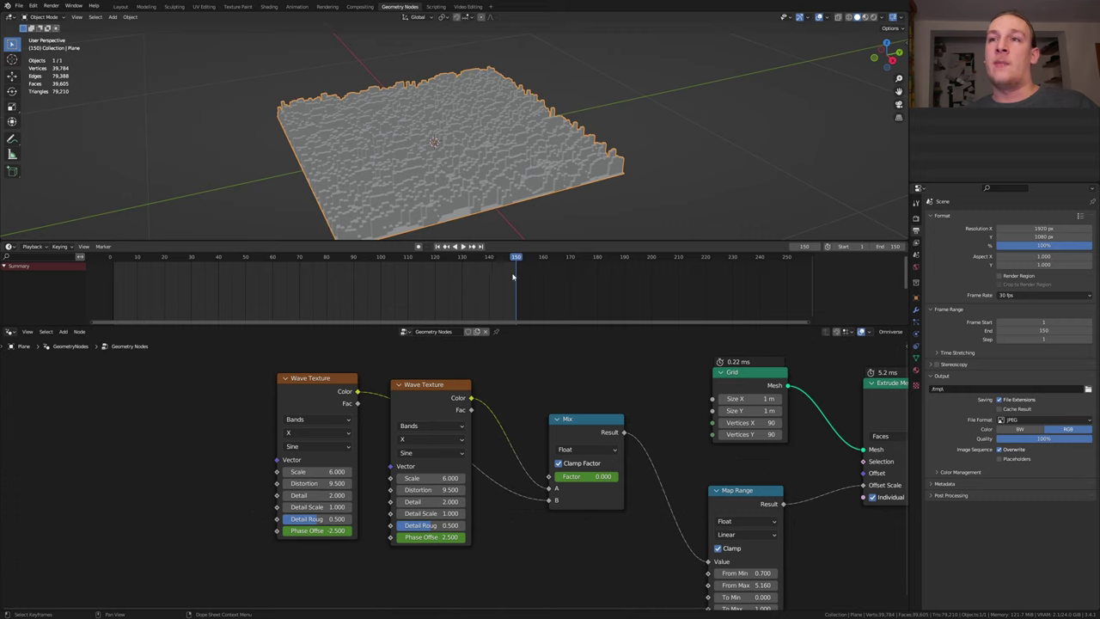
pyautogui.click(517, 272)
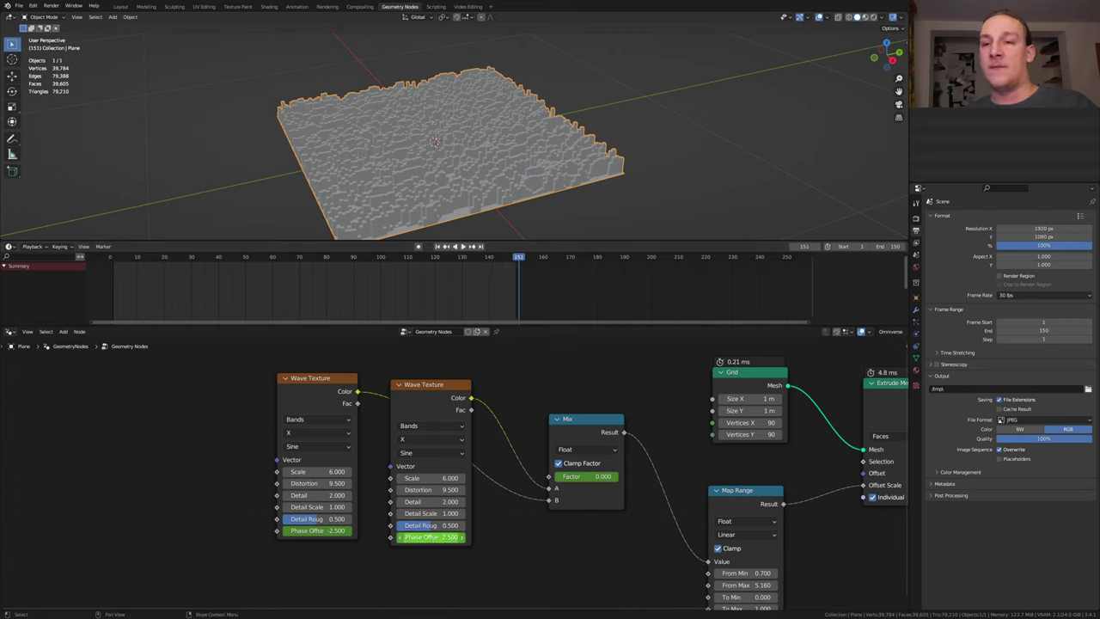
pyautogui.click(437, 537)
pyautogui.write('-2')
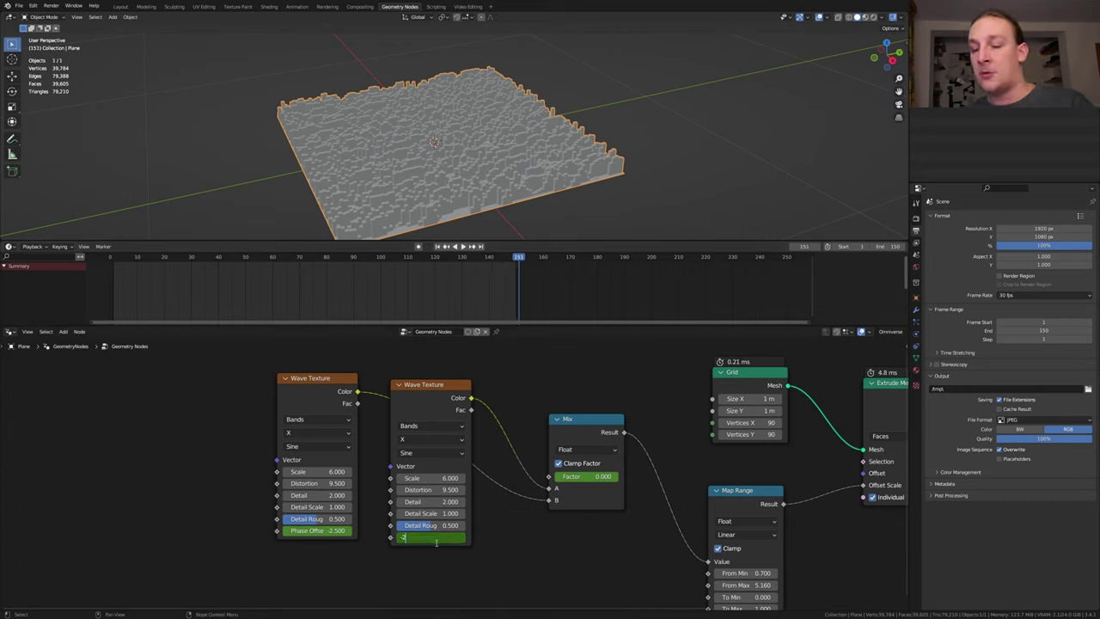
pyautogui.write('.5')
pyautogui.press('Return')
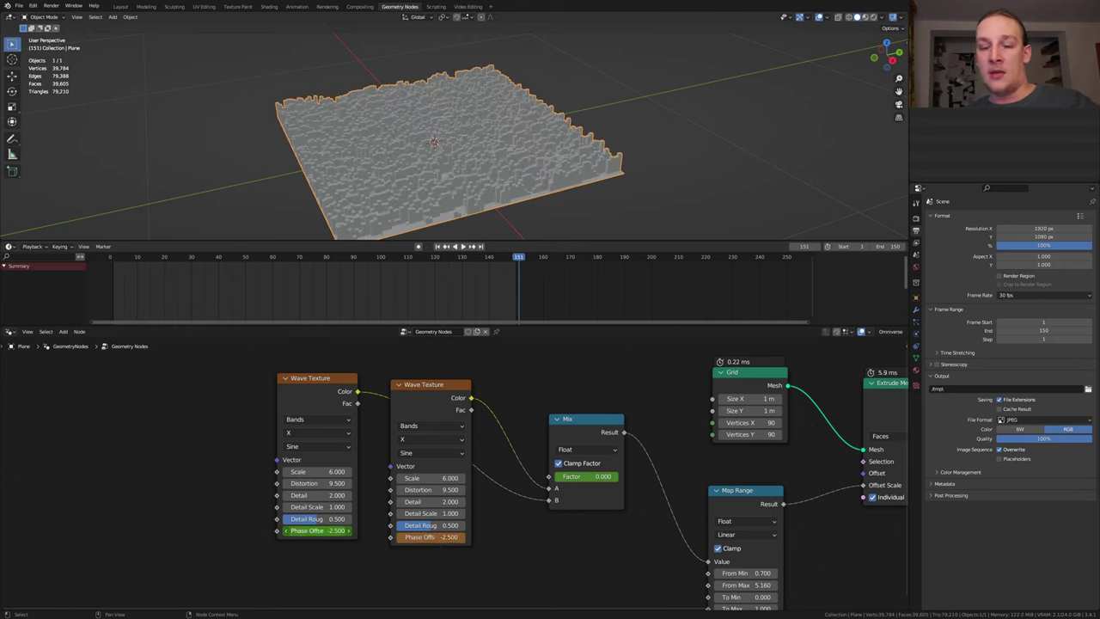
# Set the B-linked Wave Texture's Phase Offset to 2.5 and keyframe both Wave Textures' Phase Offsets at frame 151
pyautogui.click(327, 531)
pyautogui.write('-2.5')
pyautogui.press('Return')
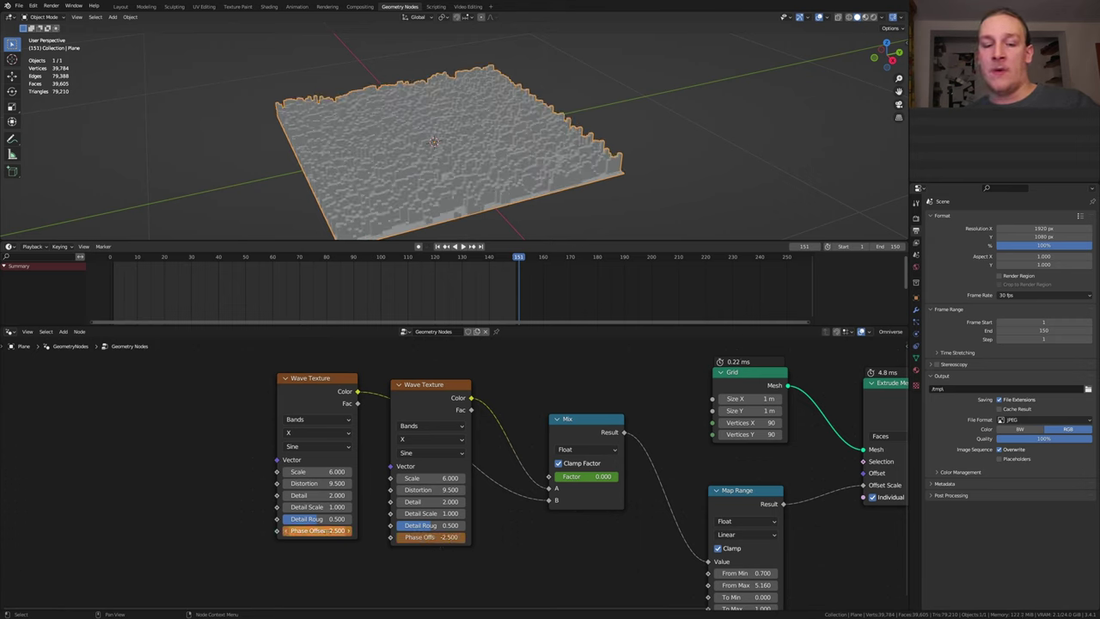
pyautogui.press('i')
pyautogui.press('i')
# Set the Mix node's Factor to 1 and keyframe it at frame 151
pyautogui.click(581, 477)
pyautogui.write('1')
pyautogui.press('Return')
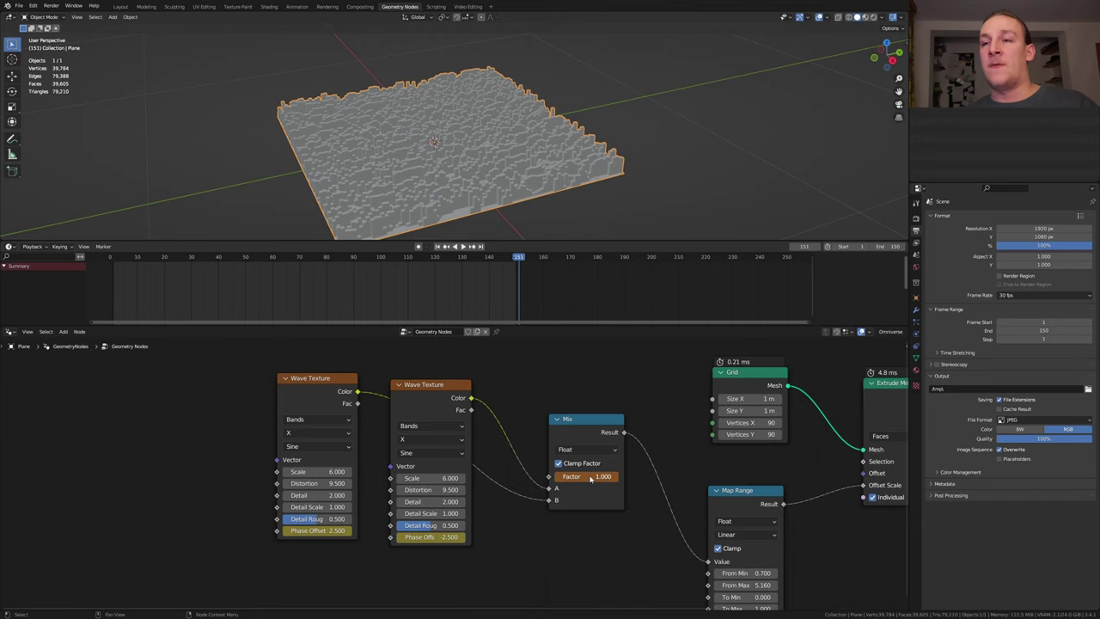
pyautogui.press('i')
# Select the Mix and both Wave Texture nodes and change the interpolation mode of their keyframes
pyautogui.moveTo(613, 546); pyautogui.dragTo(322, 394)
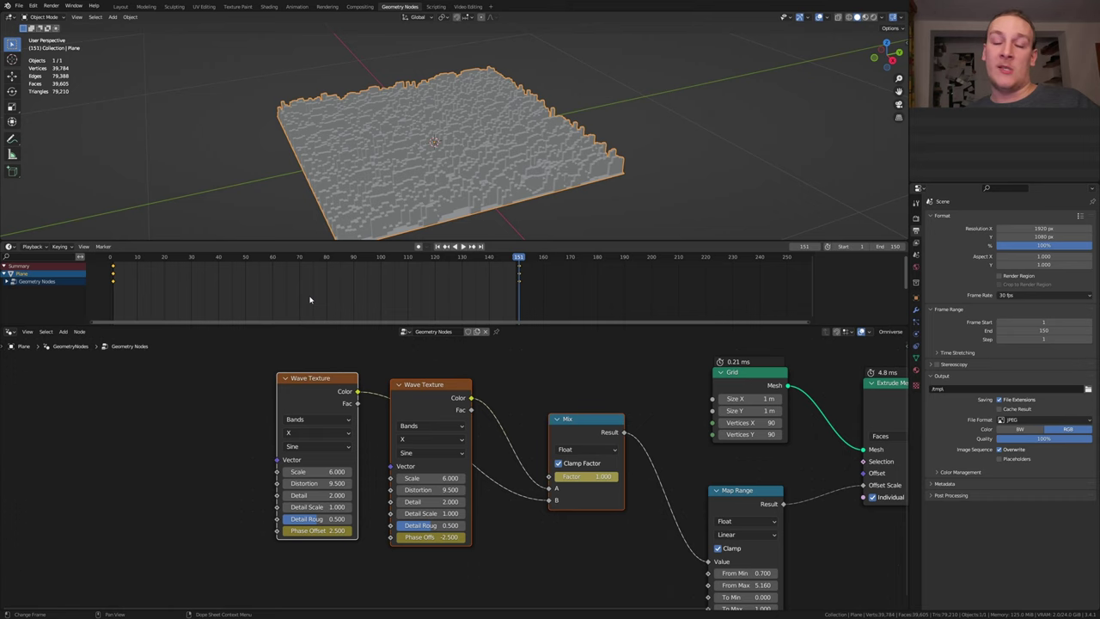
pyautogui.press('t')
pyautogui.click(182, 315)
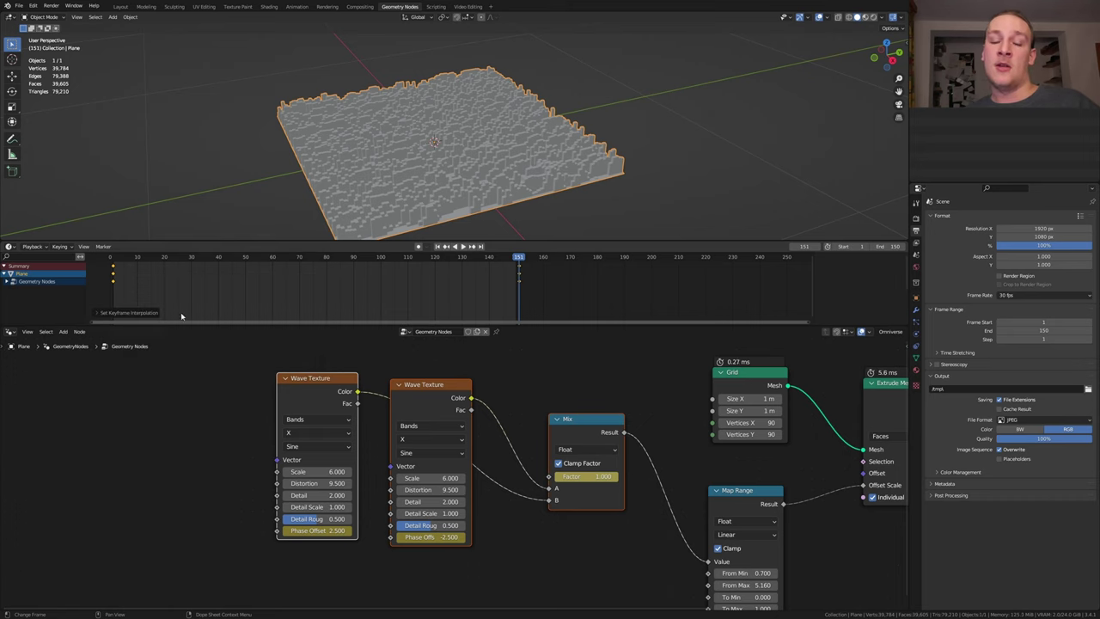
# Add a Set Shade Smooth node between Extrude Mesh and Group Output
pyautogui.hotkey('shift', 'a')
pyautogui.click(568, 401)
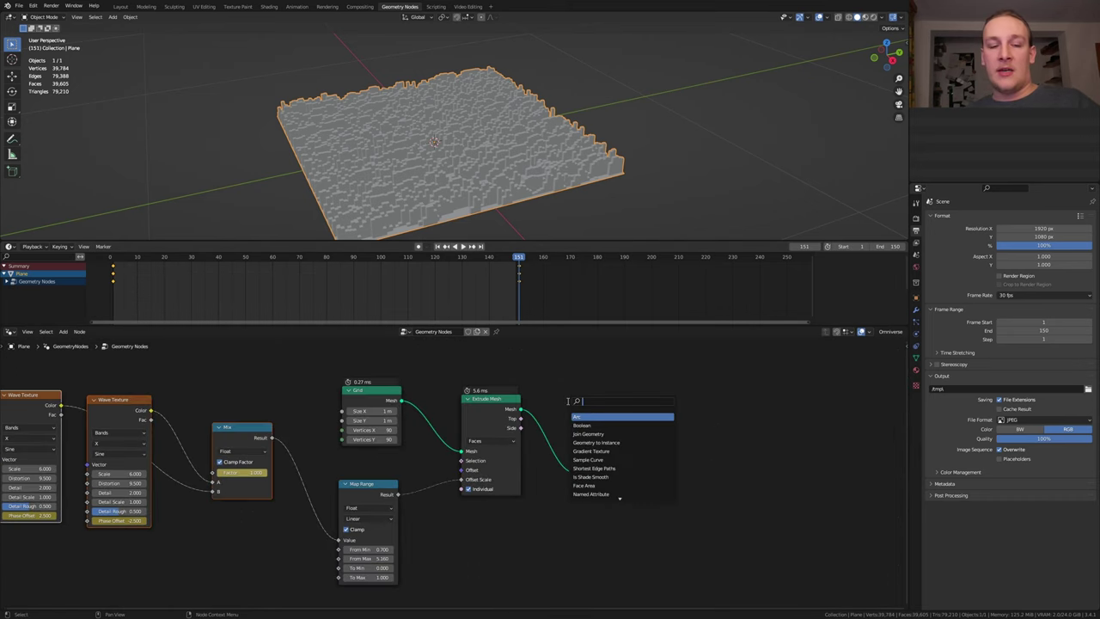
pyautogui.write('set sh')
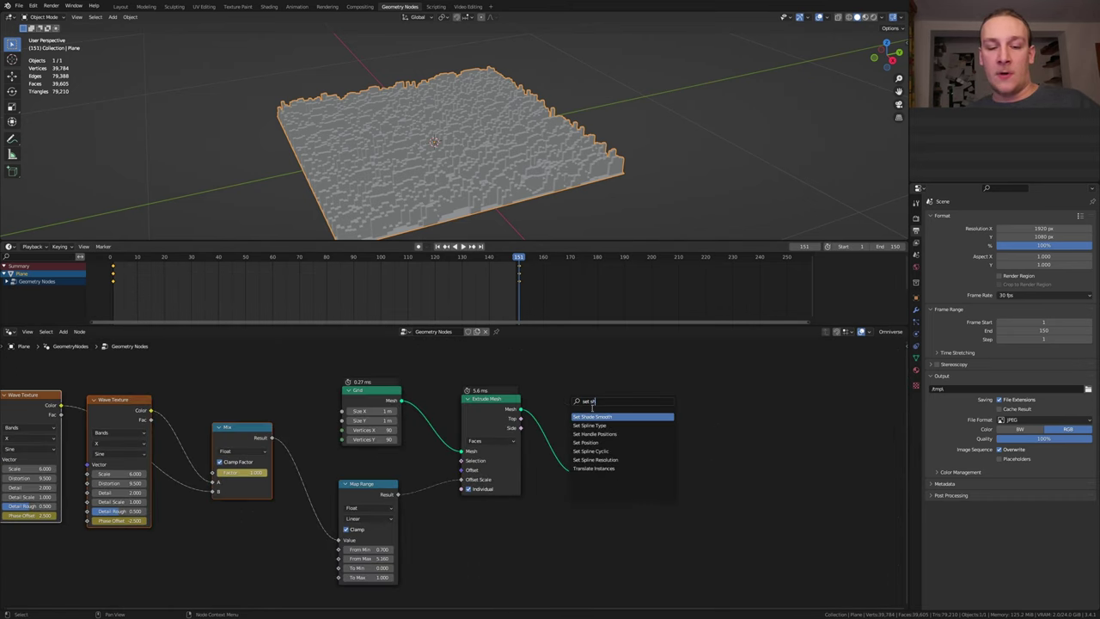
pyautogui.click(614, 416)
pyautogui.click(588, 430)
# Add a Set Material node between Set Shade Smooth and Group Output
pyautogui.hotkey('shift', 'a')
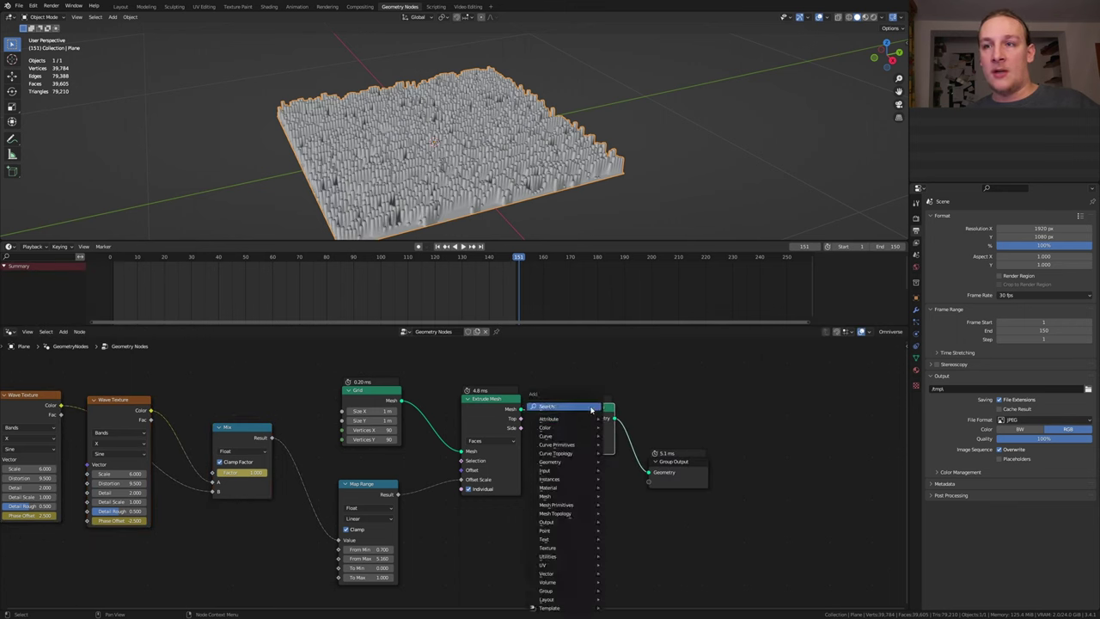
pyautogui.click(592, 409)
pyautogui.write('set m')
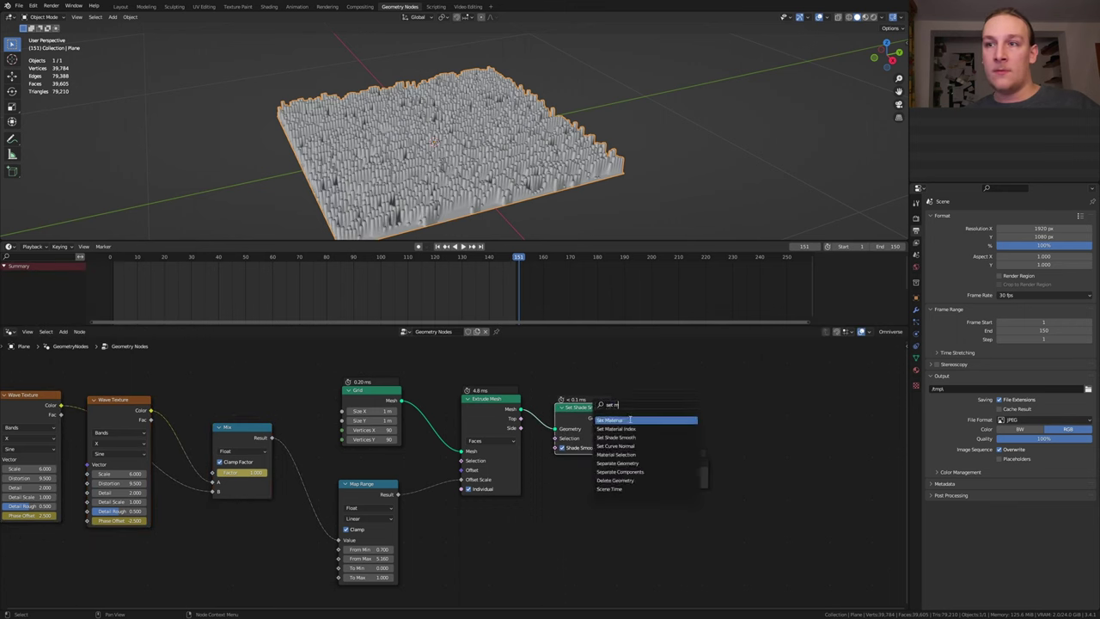
pyautogui.click(629, 420)
pyautogui.click(679, 430)
# Create a new material for the plane and assign it in the Set Material node
pyautogui.click(916, 369)
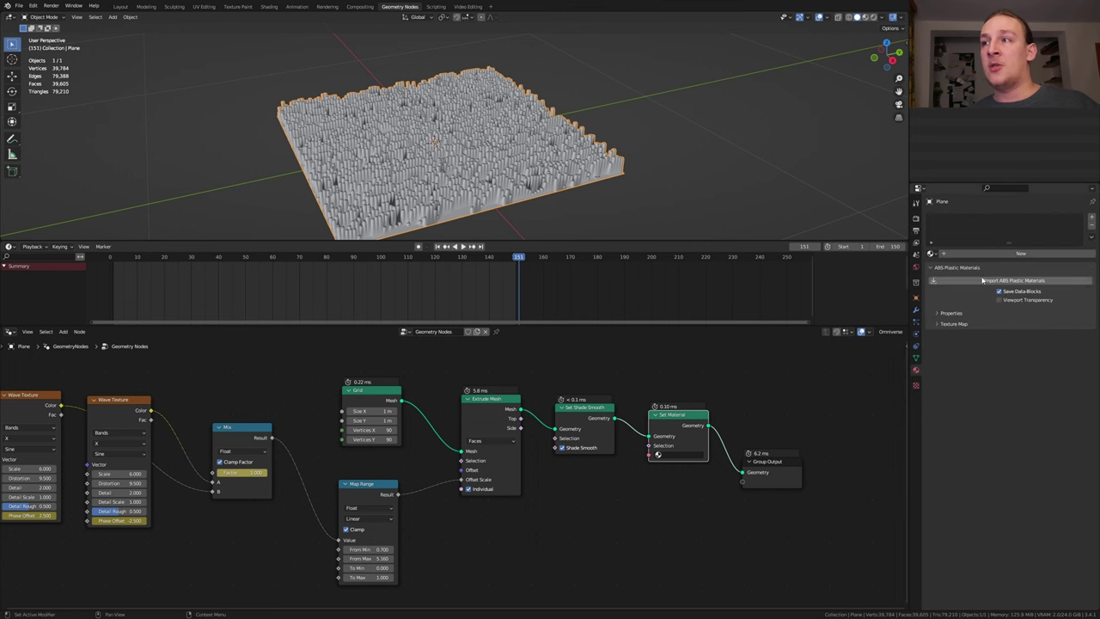
pyautogui.click(991, 254)
pyautogui.click(689, 458)
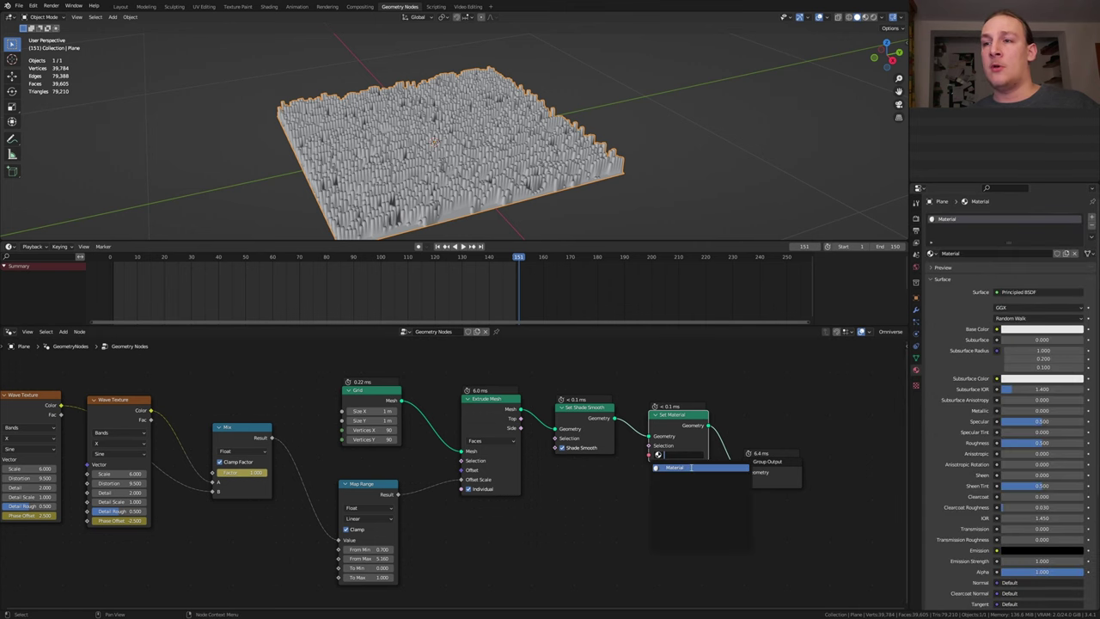
pyautogui.click(698, 467)
# Turn off Individual on the Extrude Mesh node and save the file
pyautogui.scroll(3, 548, 511)
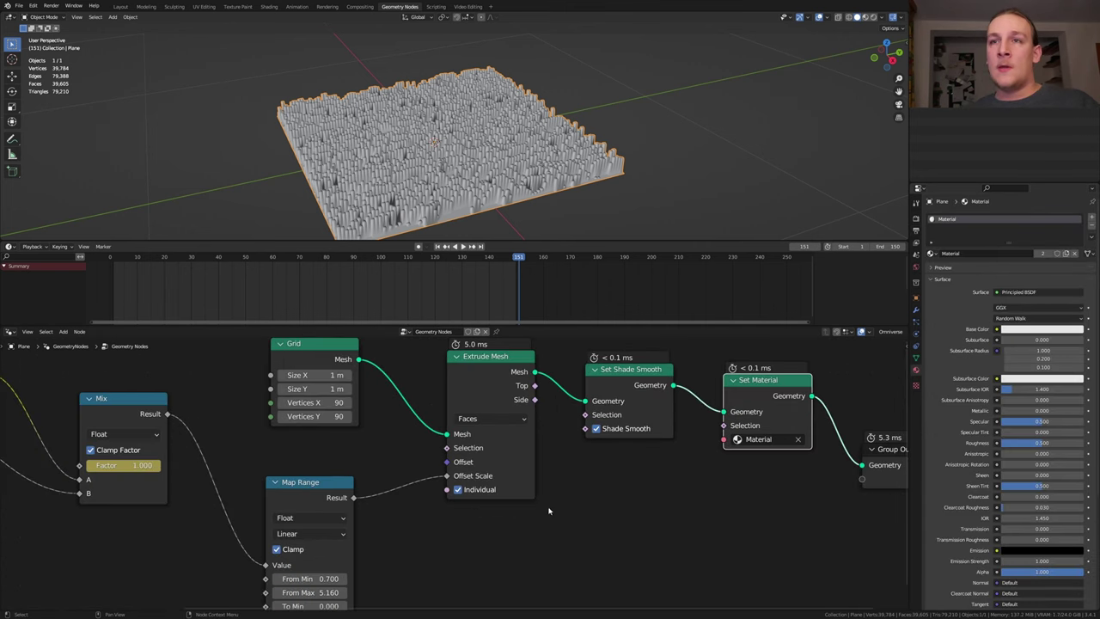
pyautogui.click(457, 489)
pyautogui.hotkey('ctrl', 's')
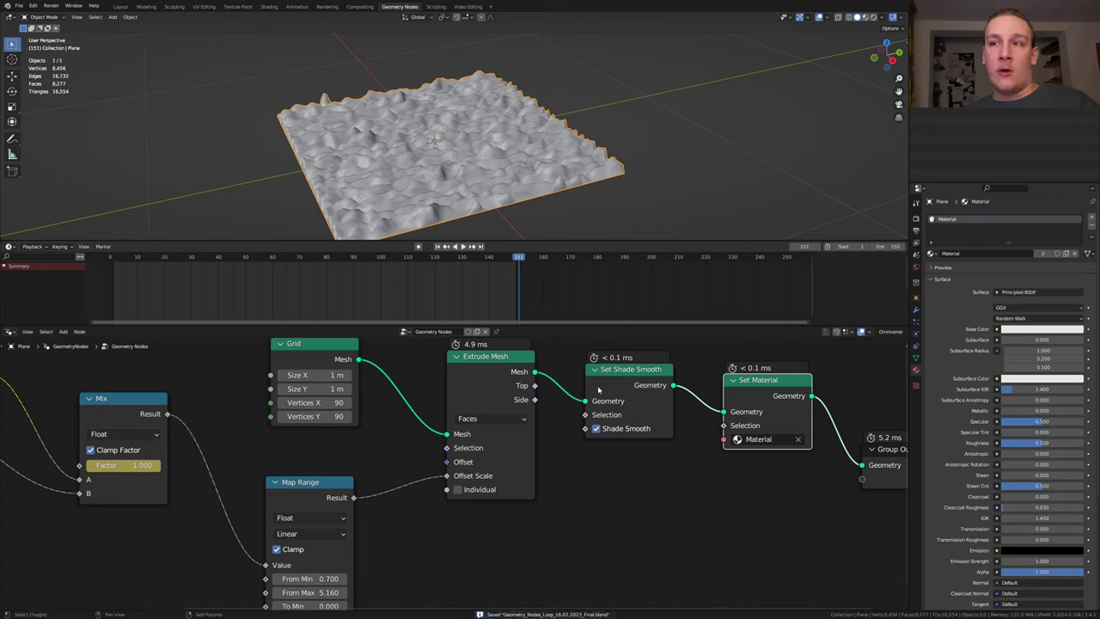
# Insert a Subdivision Surface node between Extrude Mesh and Set Shade Smooth and set its Level to 3
pyautogui.hotkey('shift', 'a')
pyautogui.write('s')
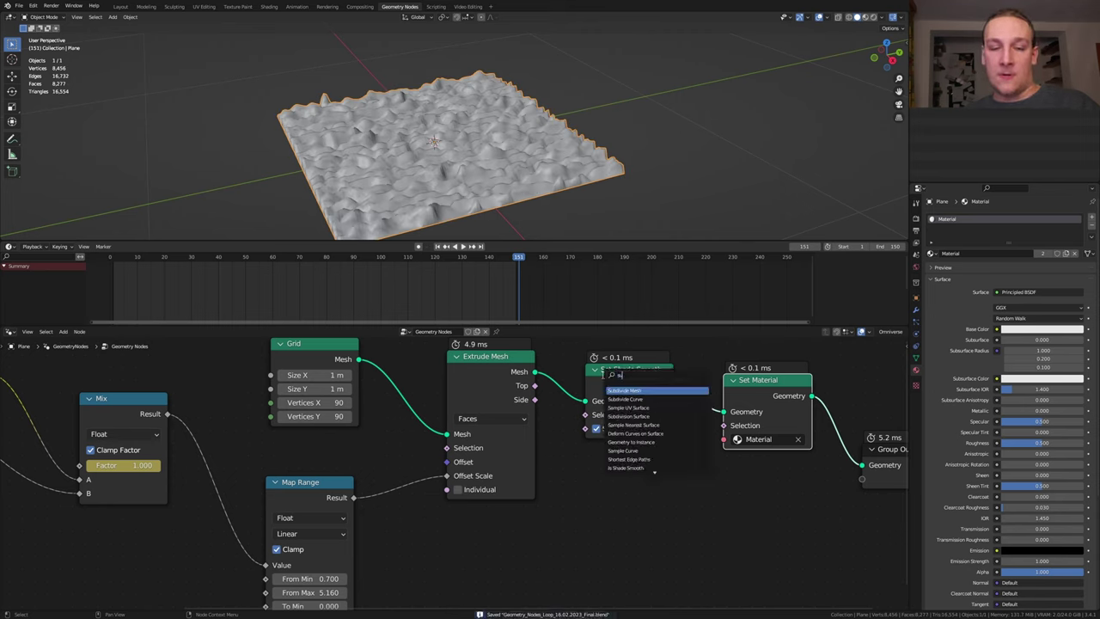
pyautogui.click(658, 416)
pyautogui.click(654, 423)
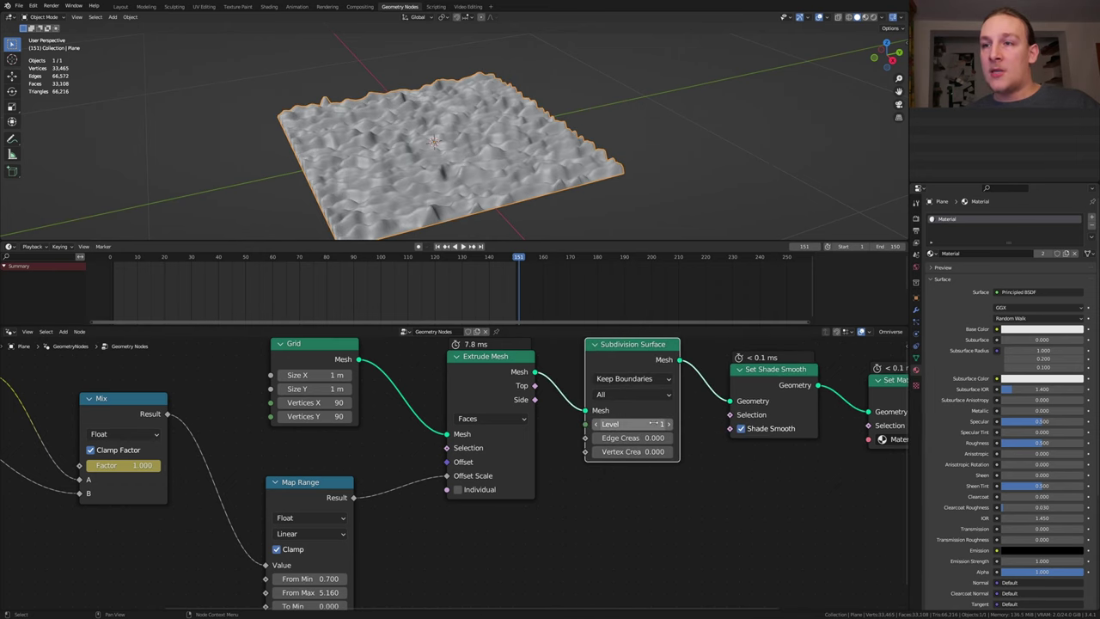
pyautogui.click(654, 423)
pyautogui.write('3')
pyautogui.press('Return')
# Switch to the Shading workspace and set the Principled BSDF's Metallic to 0.25
pyautogui.click(269, 6)
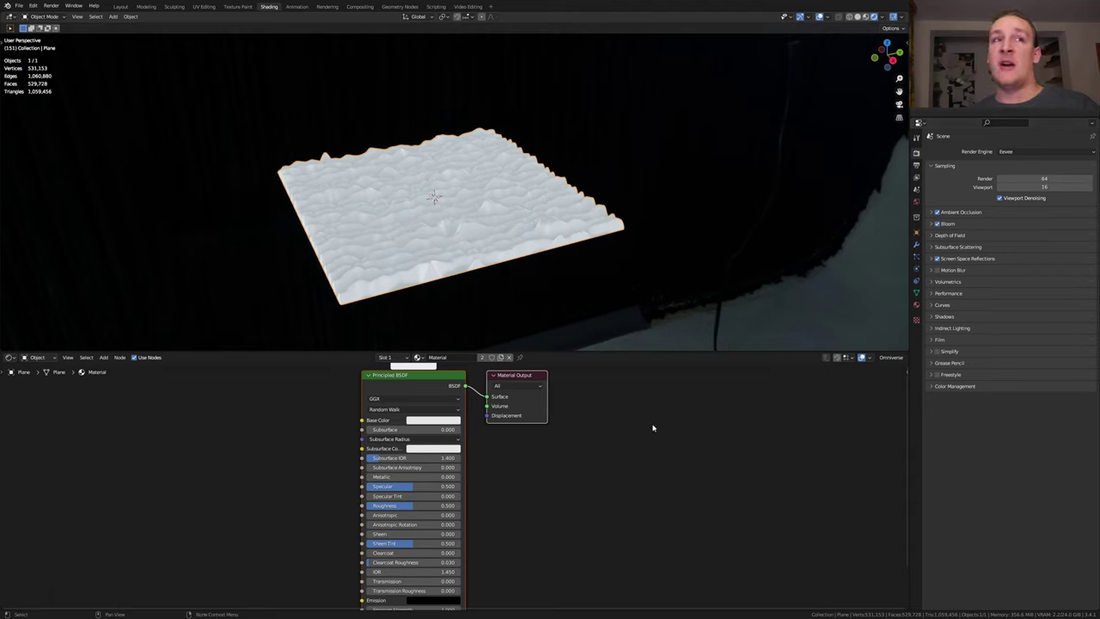
pyautogui.click(419, 477)
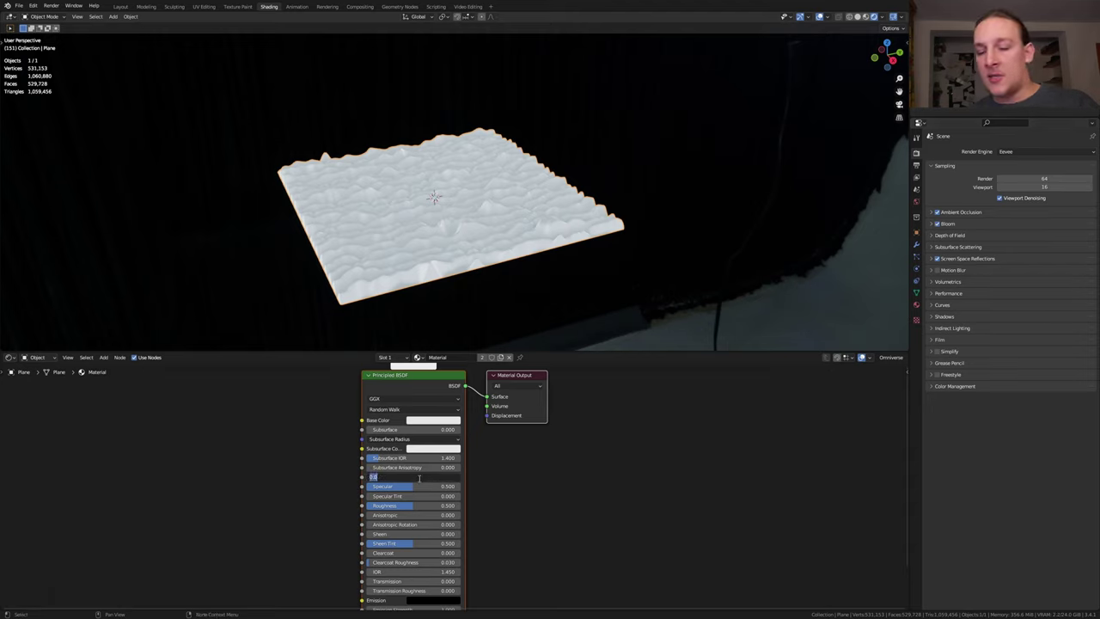
pyautogui.write('.25')
pyautogui.press('Return')
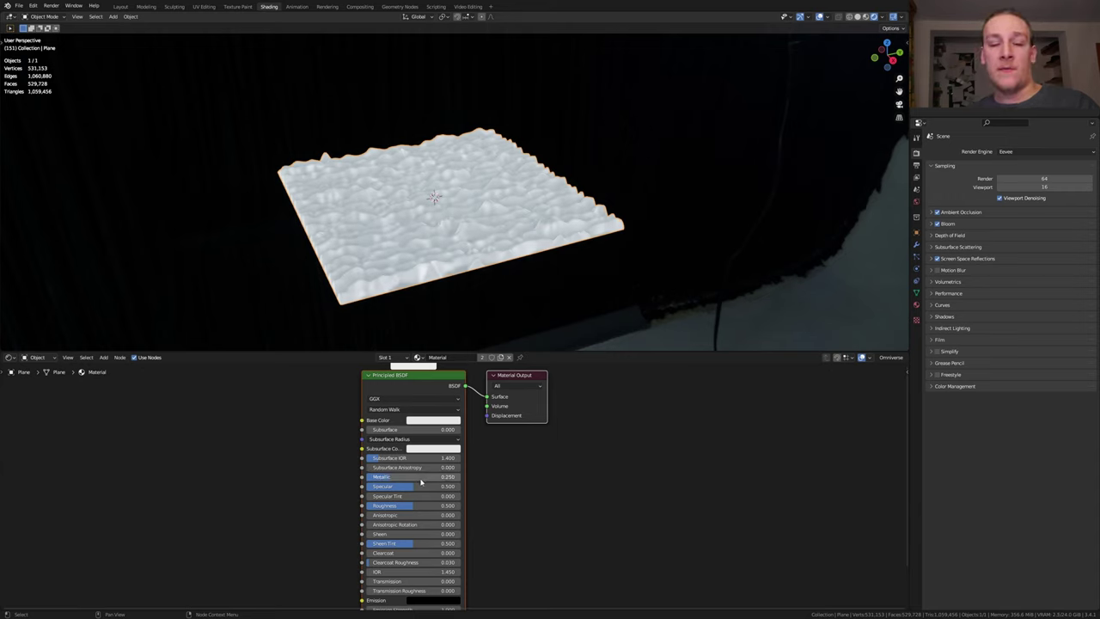
# Add an Ambient Occlusion node and connect its Color output to the Principled BSDF's Base Color
pyautogui.moveTo(326, 401); pyautogui.dragTo(343, 402, button='middle')
pyautogui.hotkey('shift', 'a')
pyautogui.click(343, 399)
pyautogui.write('ao')
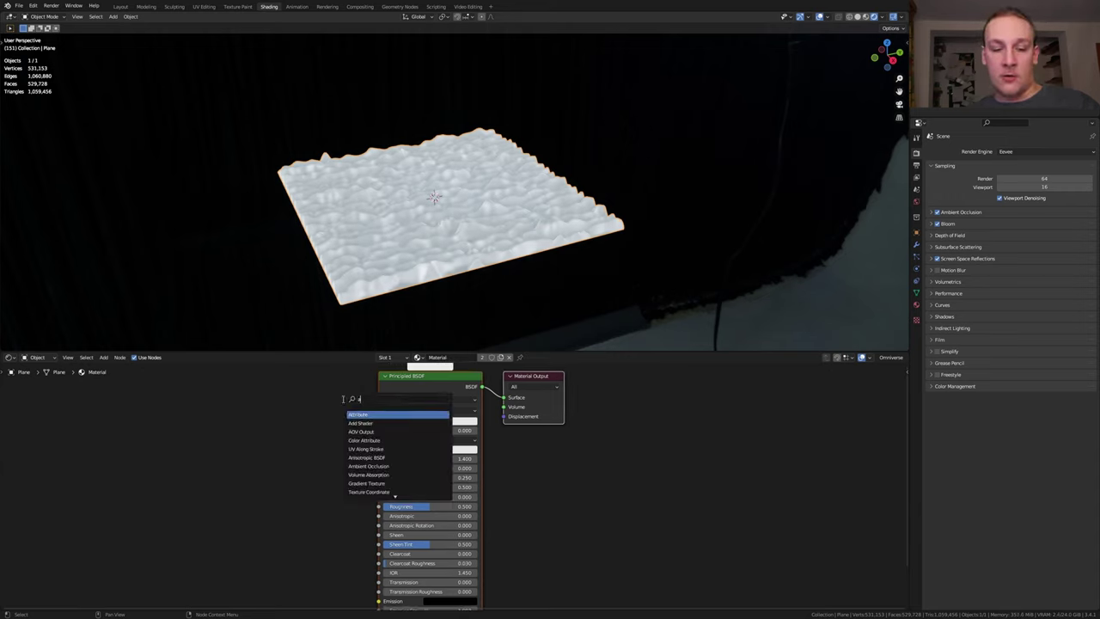
pyautogui.press('Return')
pyautogui.click(105, 387)
pyautogui.click(176, 396)
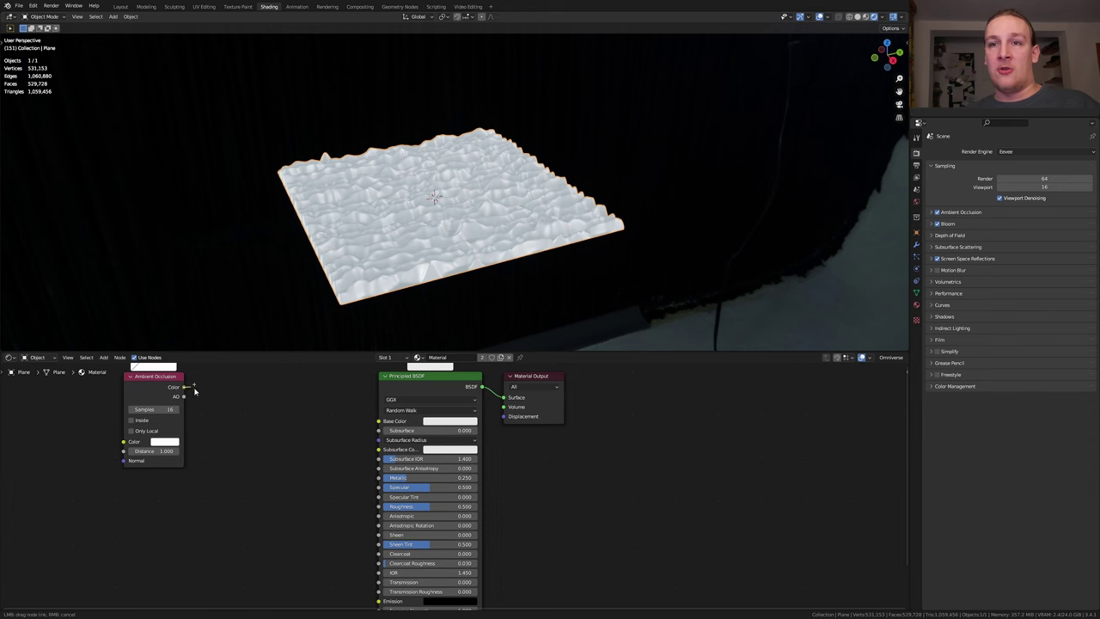
pyautogui.moveTo(183, 387); pyautogui.dragTo(381, 400)
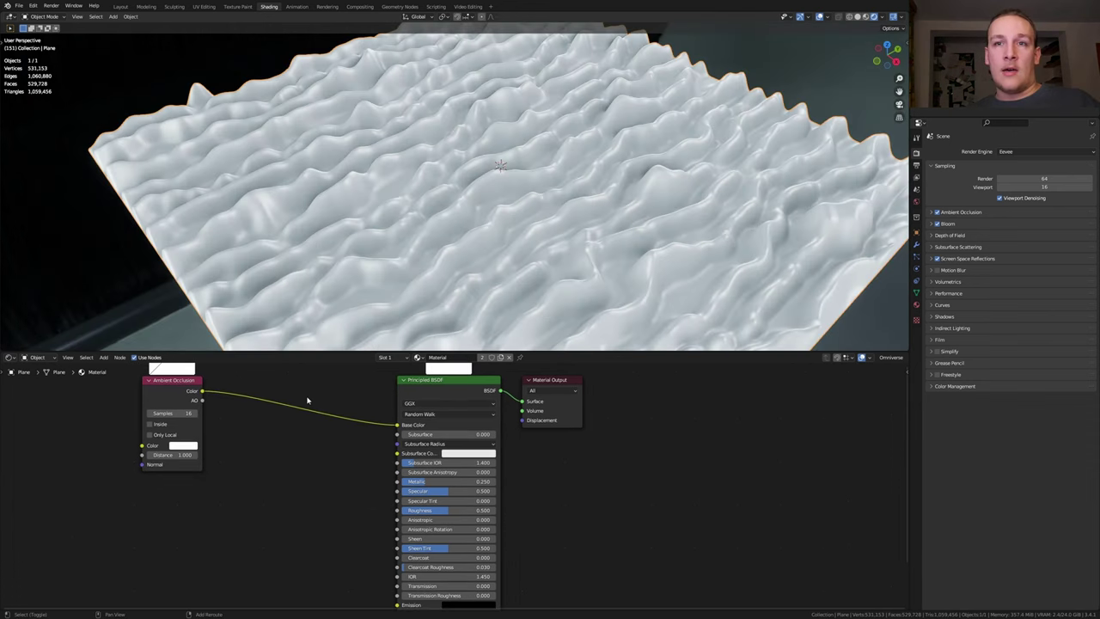
# Insert a ColorRamp node on the link between Ambient Occlusion and Base Color
pyautogui.moveTo(307, 398); pyautogui.dragTo(308, 396)
pyautogui.write('col')
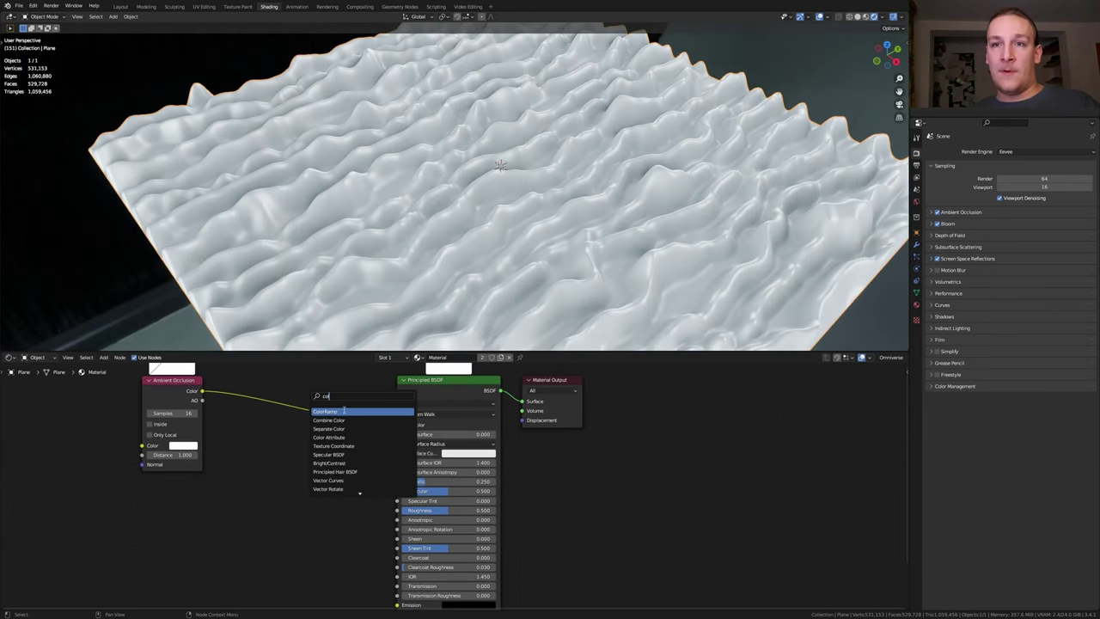
pyautogui.click(344, 411)
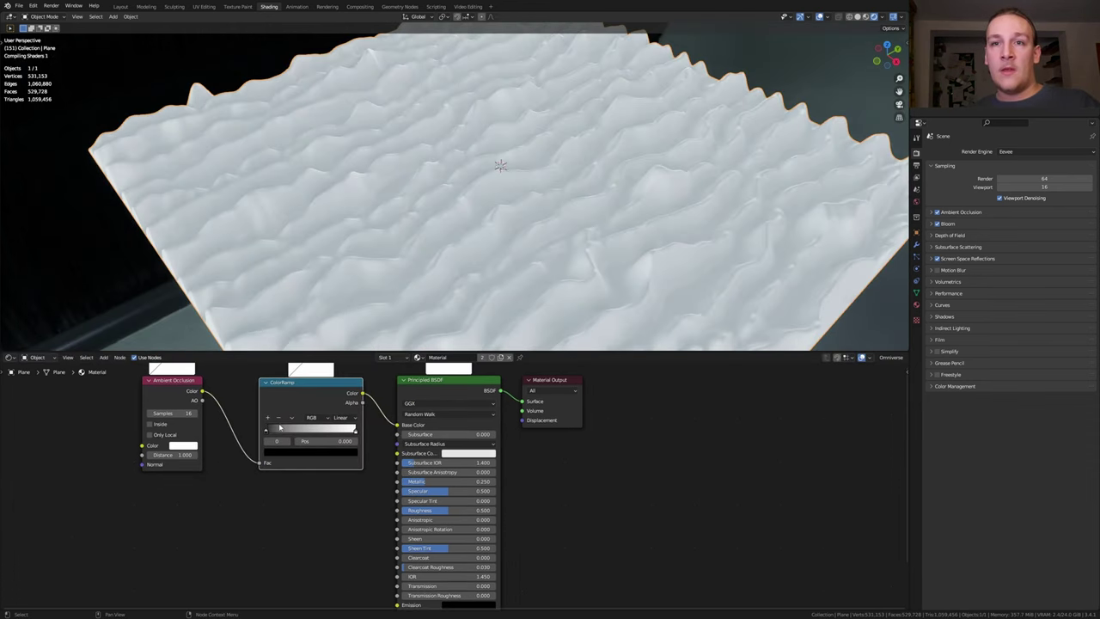
# Flip the ColorRamp and move its black stop to about 0.941 and its white stop to about 0.795
pyautogui.click(292, 418)
pyautogui.click(305, 428)
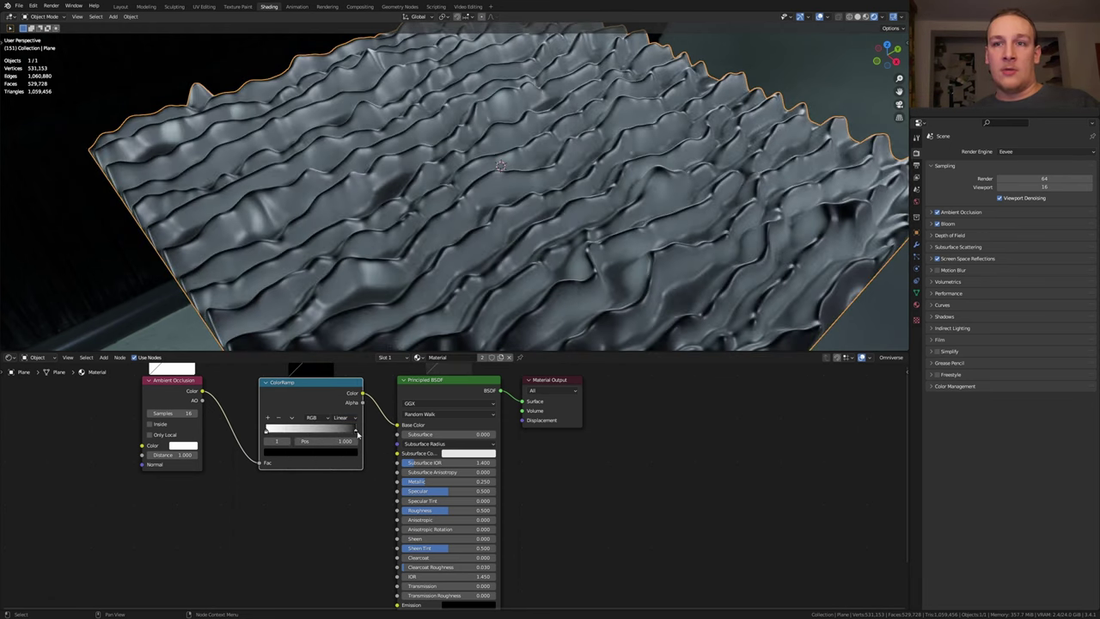
pyautogui.moveTo(356, 429); pyautogui.dragTo(352, 434)
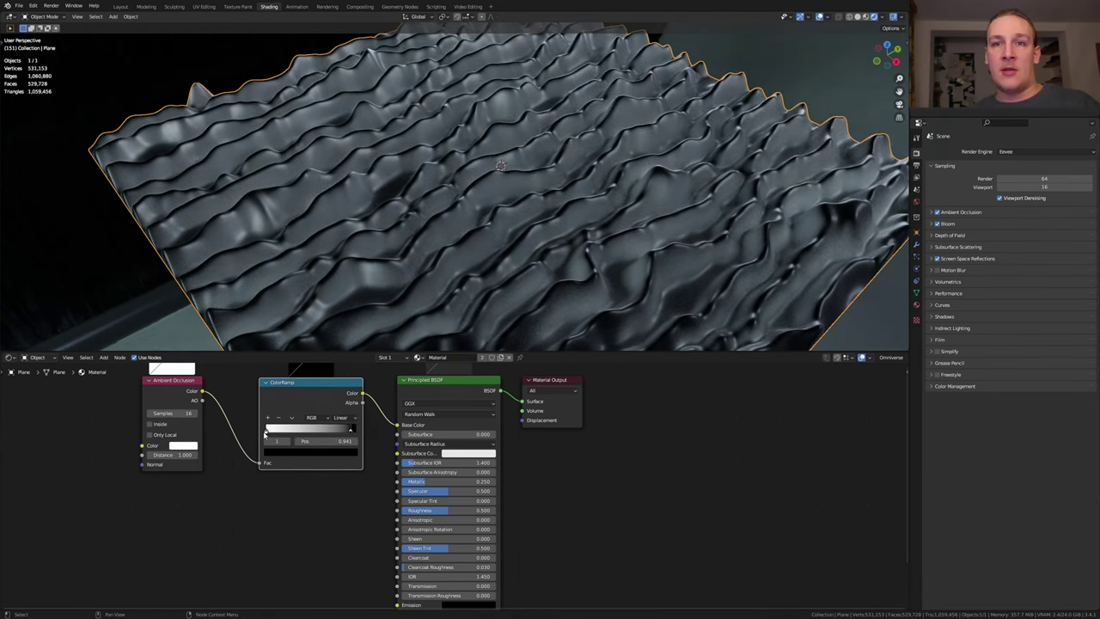
pyautogui.moveTo(265, 433); pyautogui.dragTo(337, 434)
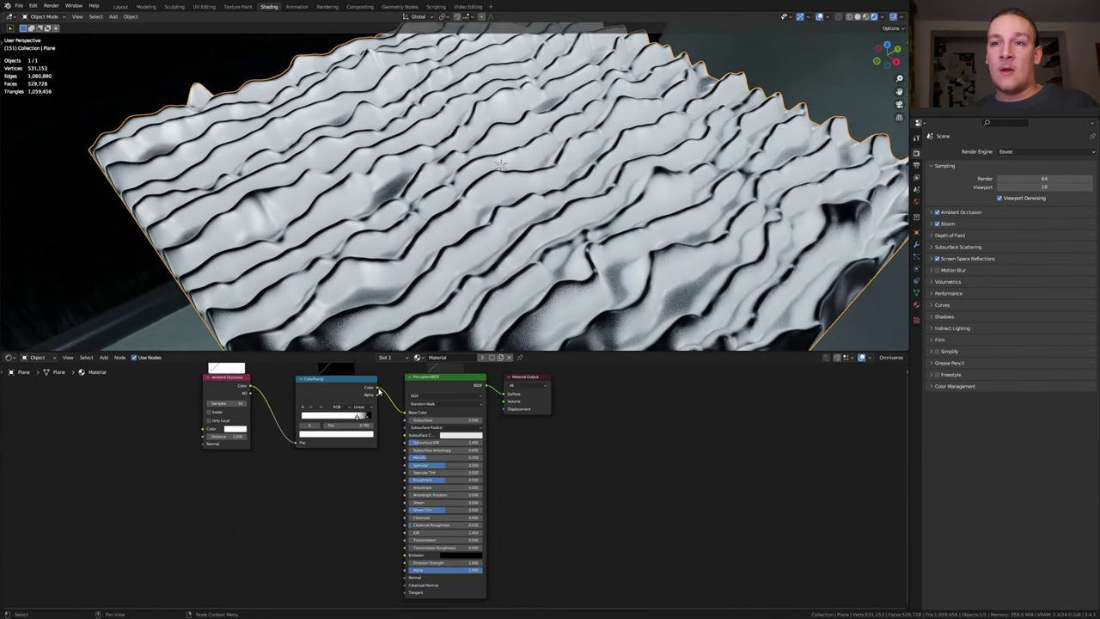
# Connect the ColorRamp's Color also to Roughness and Normal, and merge the outgoing links with two reroute points
pyautogui.moveTo(379, 391); pyautogui.dragTo(404, 478)
pyautogui.moveTo(404, 578); pyautogui.dragTo(381, 391)
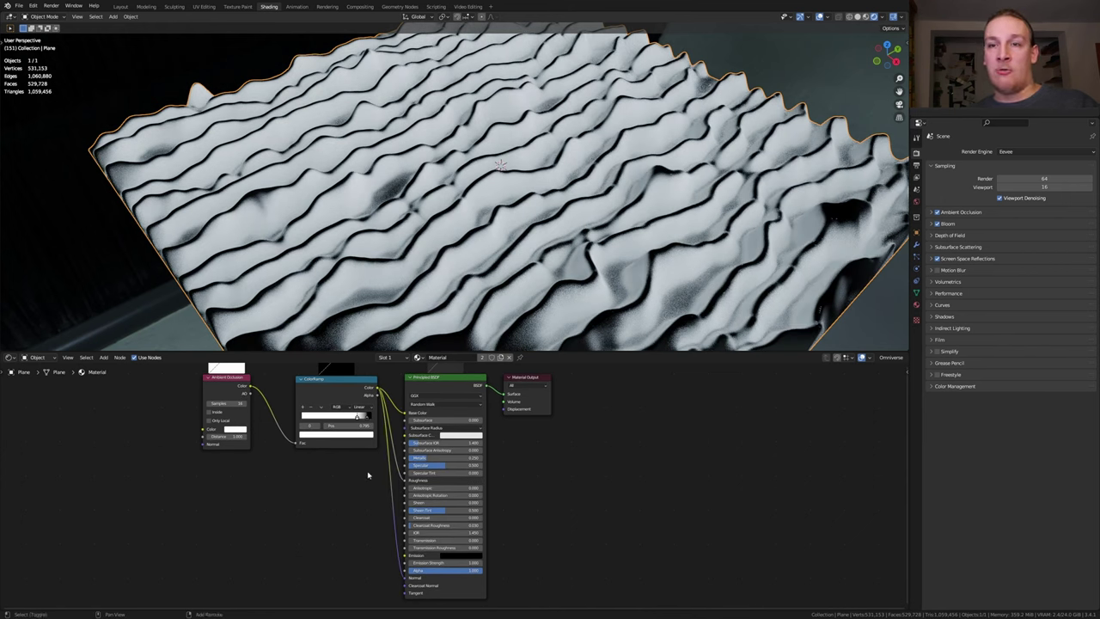
pyautogui.keyDown('shift'); pyautogui.moveTo(396, 465); pyautogui.dragTo(419, 448, button='right'); pyautogui.keyUp('shift')
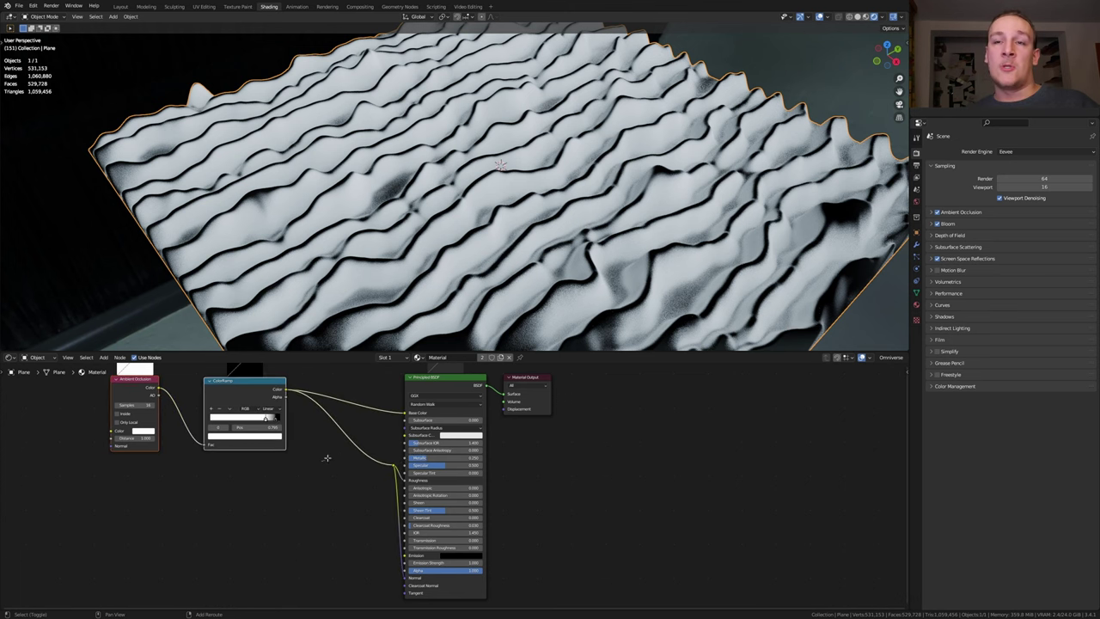
pyautogui.keyDown('shift'); pyautogui.moveTo(326, 458); pyautogui.dragTo(364, 387, button='right'); pyautogui.keyUp('shift')
# Insert a Mix node between the ColorRamp and the first reroute point
pyautogui.hotkey('shift', 'a')
pyautogui.click(386, 419)
pyautogui.write('mix')
pyautogui.press('Return')
pyautogui.click(316, 391)
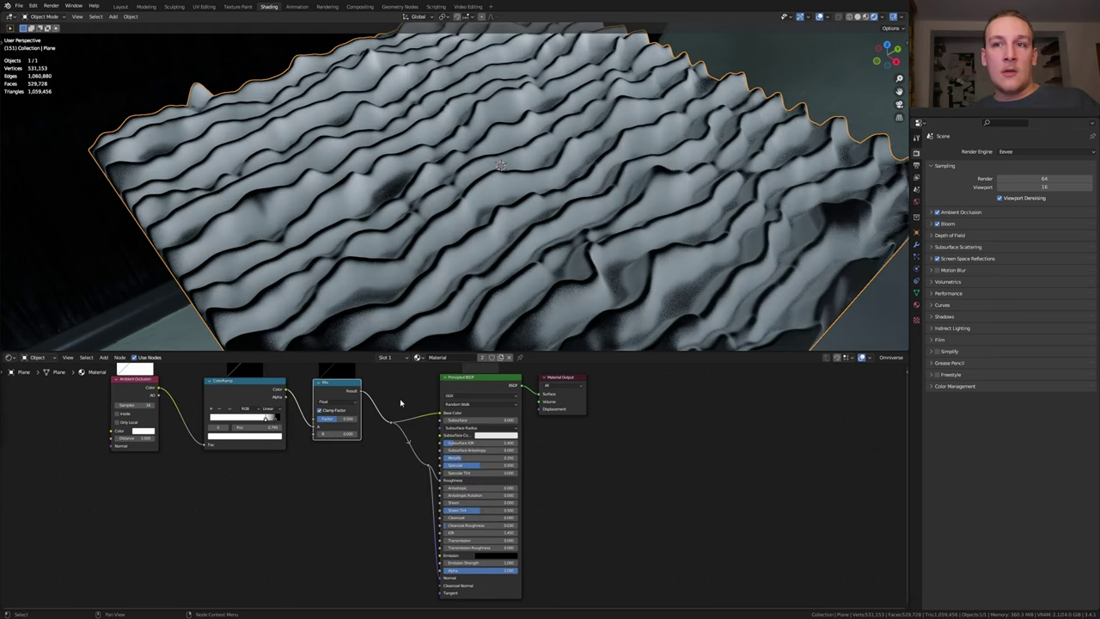
# Insert a Math node set to Add between the two reroute points and set its second value to -0.67
pyautogui.hotkey('shift', 'a')
pyautogui.write('ma')
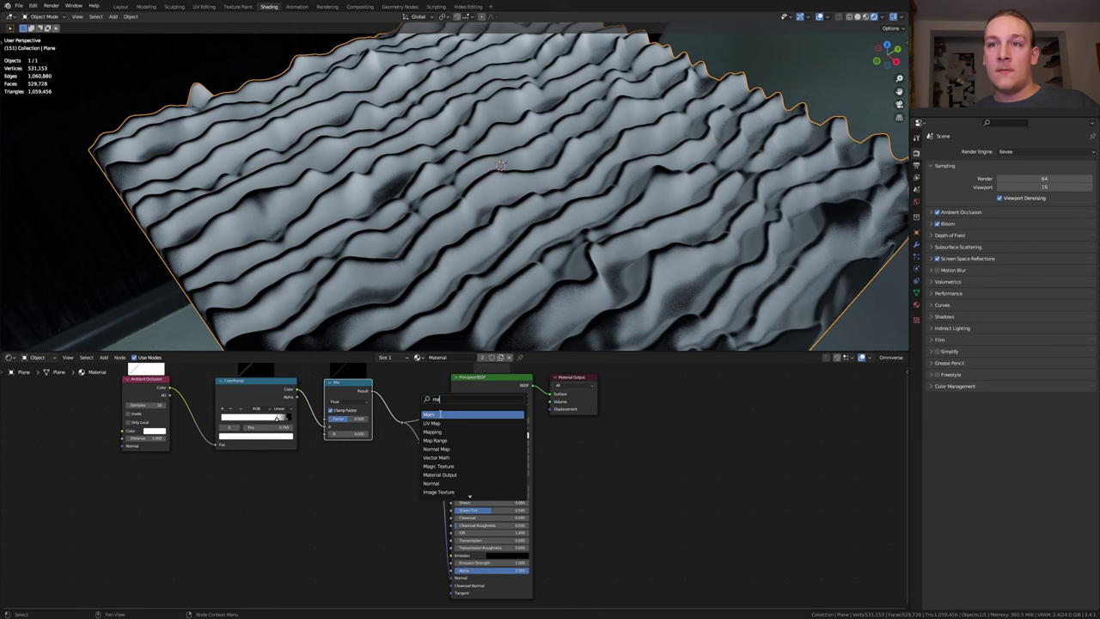
pyautogui.press('Return')
pyautogui.click(411, 461)
pyautogui.scroll(5, 433, 486)
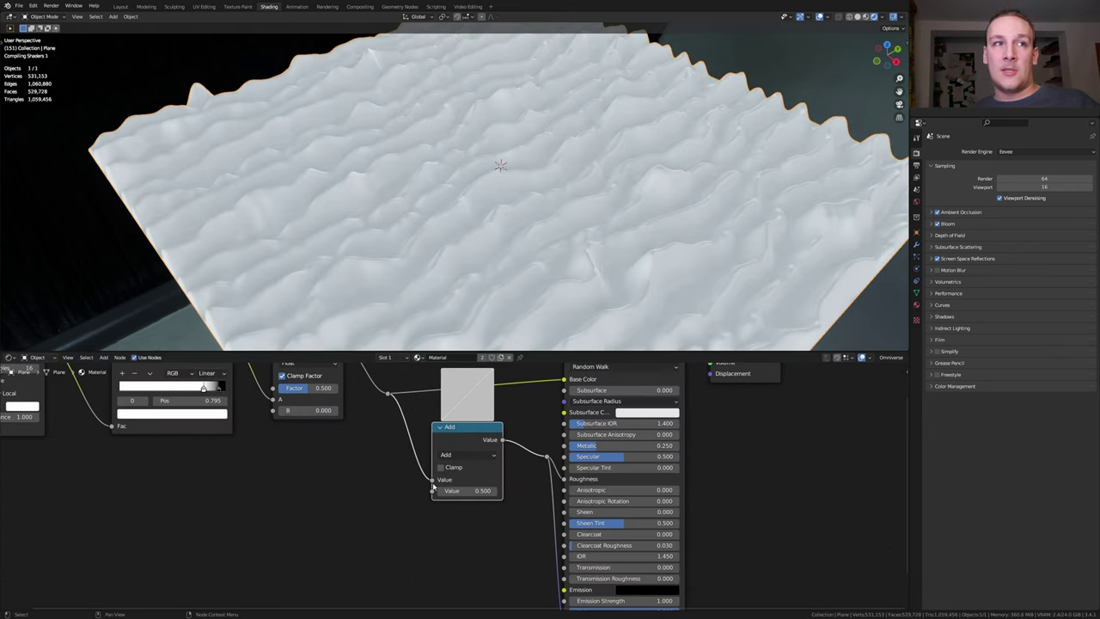
pyautogui.click(469, 490)
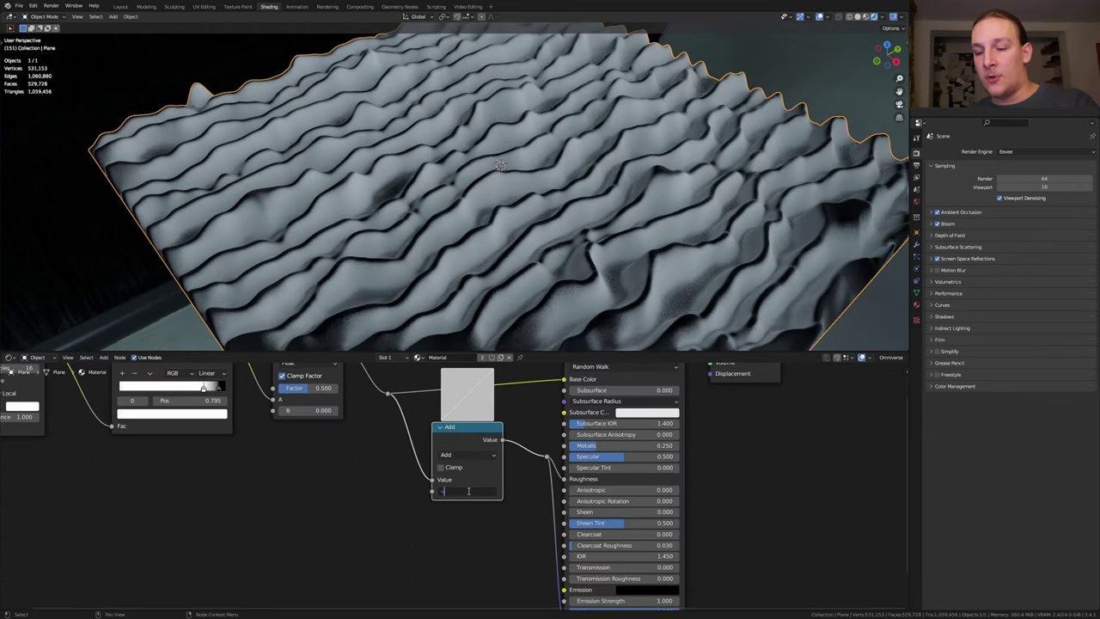
pyautogui.write('-.6')
pyautogui.press('Return')
# Insert a Bump node on the link into the Principled BSDF's Normal and feed the incoming link into its Height
pyautogui.scroll(-2, 468, 481)
pyautogui.hotkey('shift', 'a')
pyautogui.write('bu')
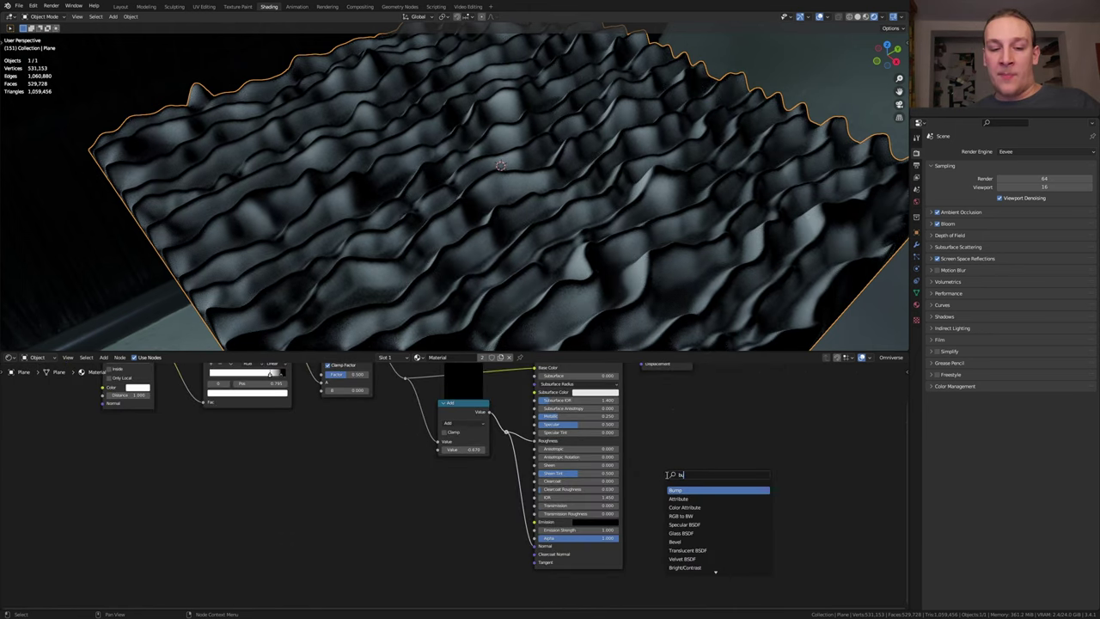
pyautogui.click(692, 488)
pyautogui.click(550, 498)
pyautogui.scroll(3, 533, 550)
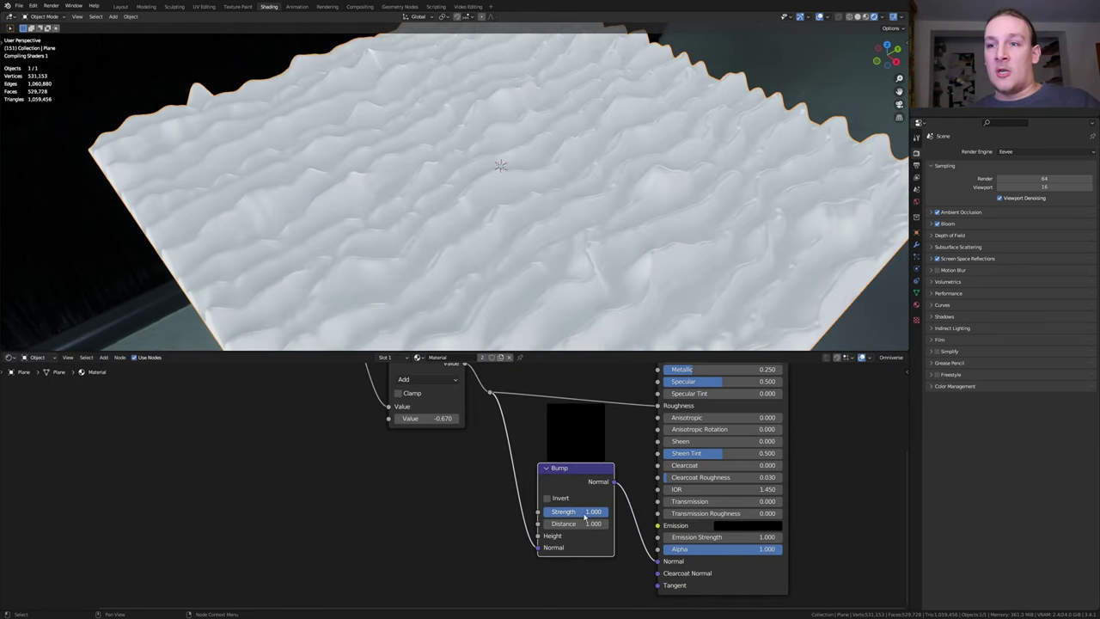
pyautogui.moveTo(537, 547); pyautogui.dragTo(537, 535)
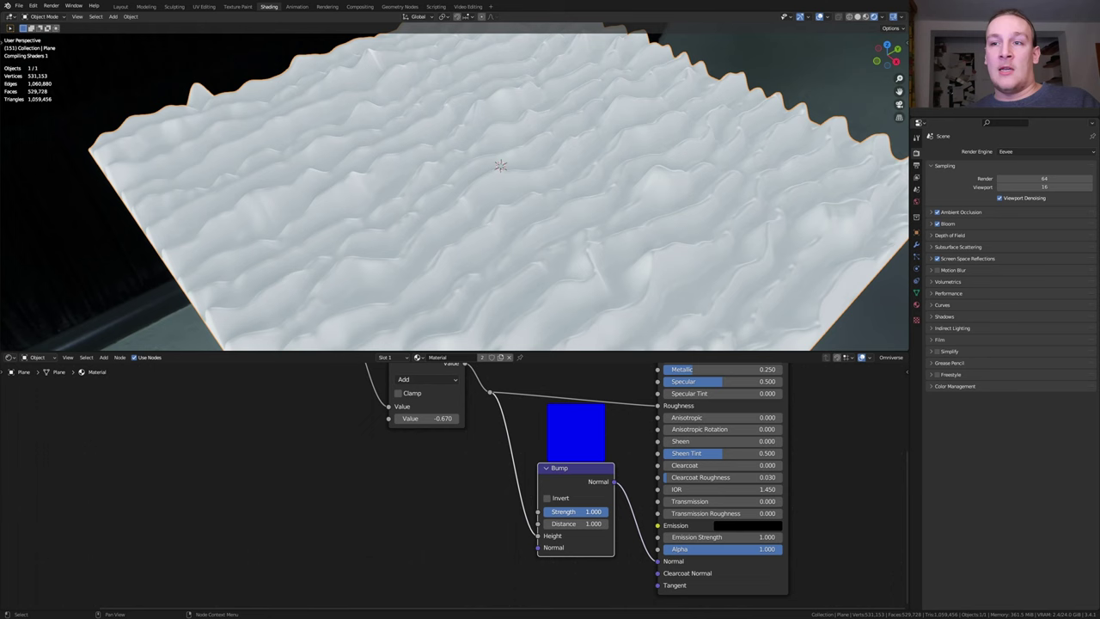
# Set the Bump node's Strength to 0.1
pyautogui.click(589, 513)
pyautogui.write('.1')
pyautogui.press('Return')
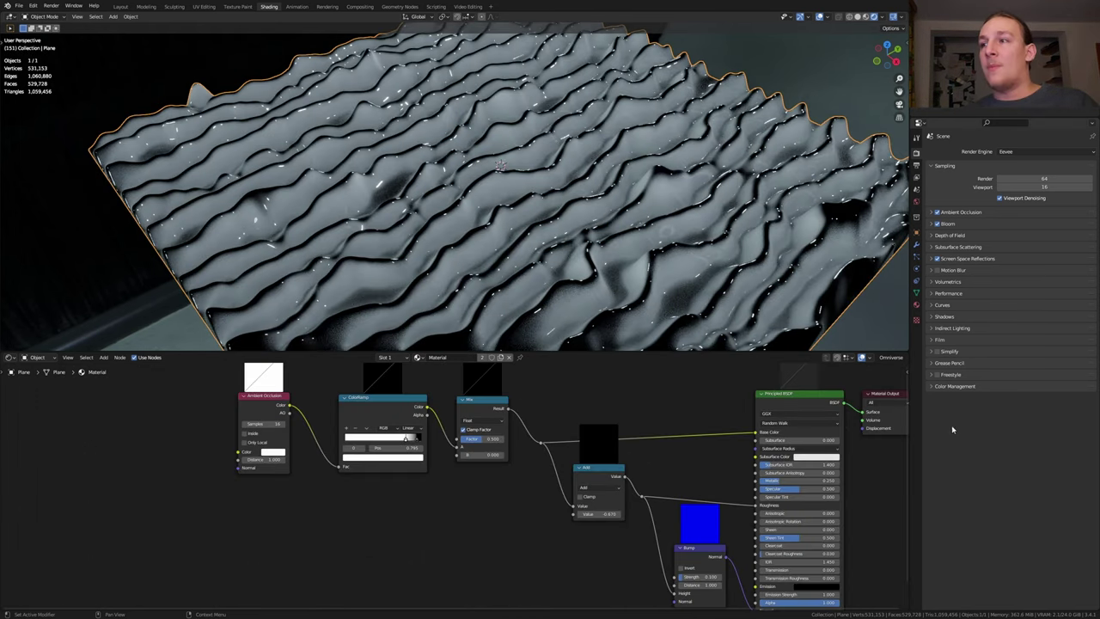
# Open the scene's Color Management settings and check the Look option
pyautogui.click(933, 389)
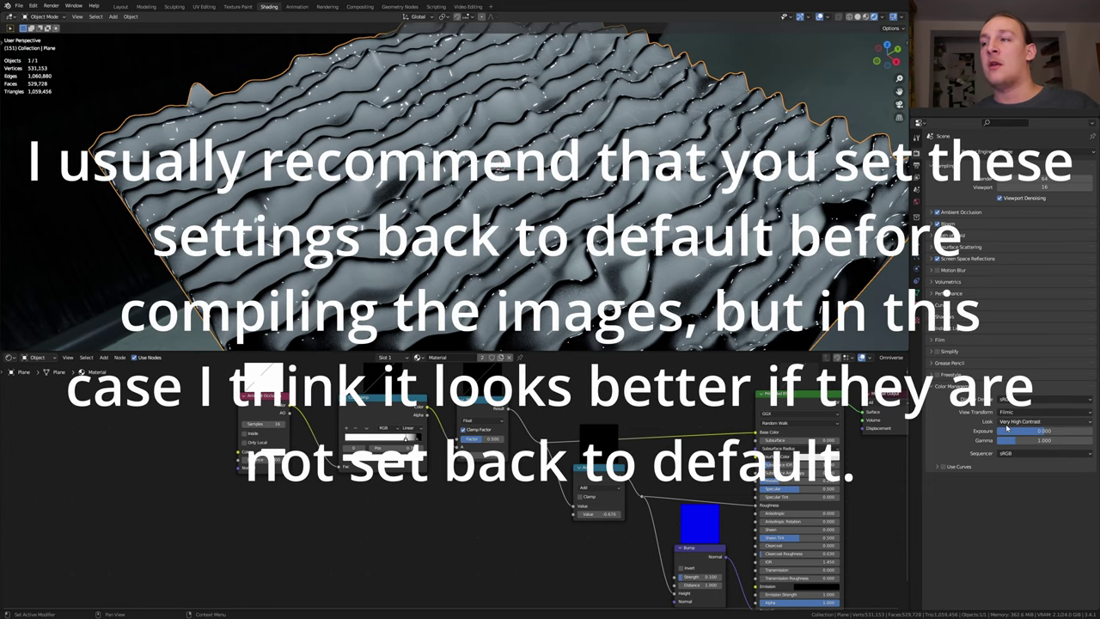
# Add a Noise Texture below the Mix node and connect its Fac output to the Mix node's B input
pyautogui.hotkey('shift', 'a')
pyautogui.write('n')
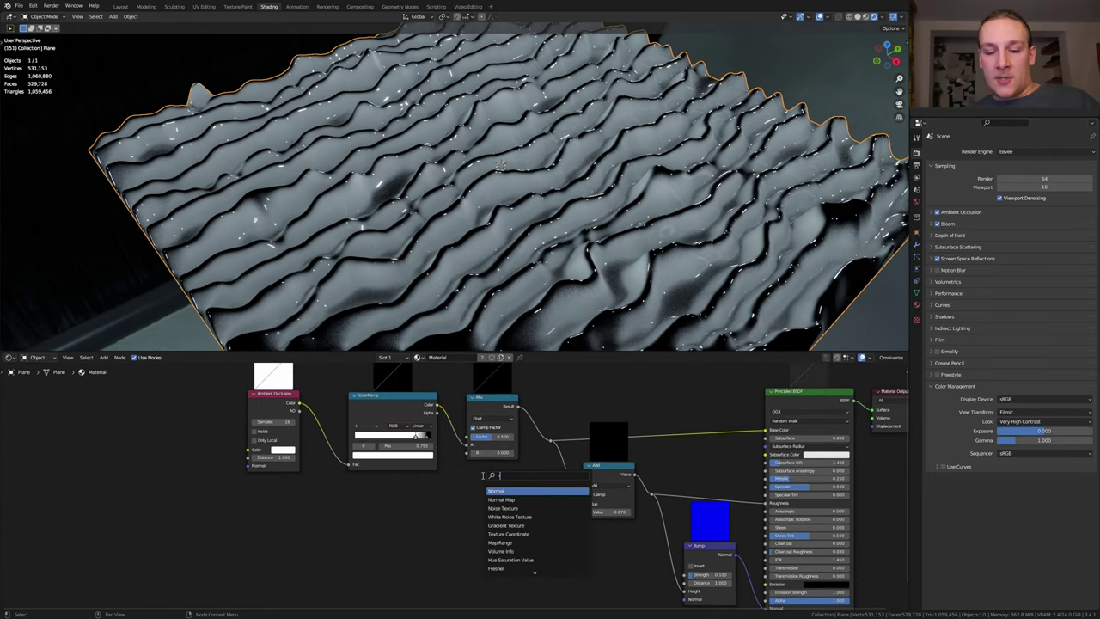
pyautogui.write('oi')
pyautogui.press('Return')
pyautogui.click(458, 522)
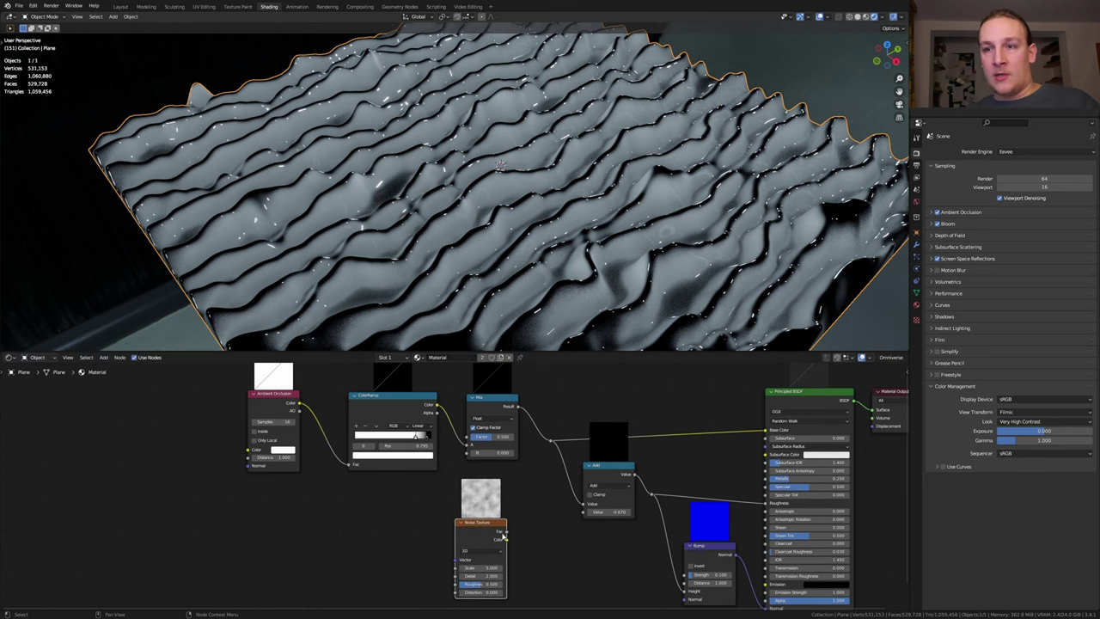
pyautogui.moveTo(507, 531); pyautogui.dragTo(467, 453)
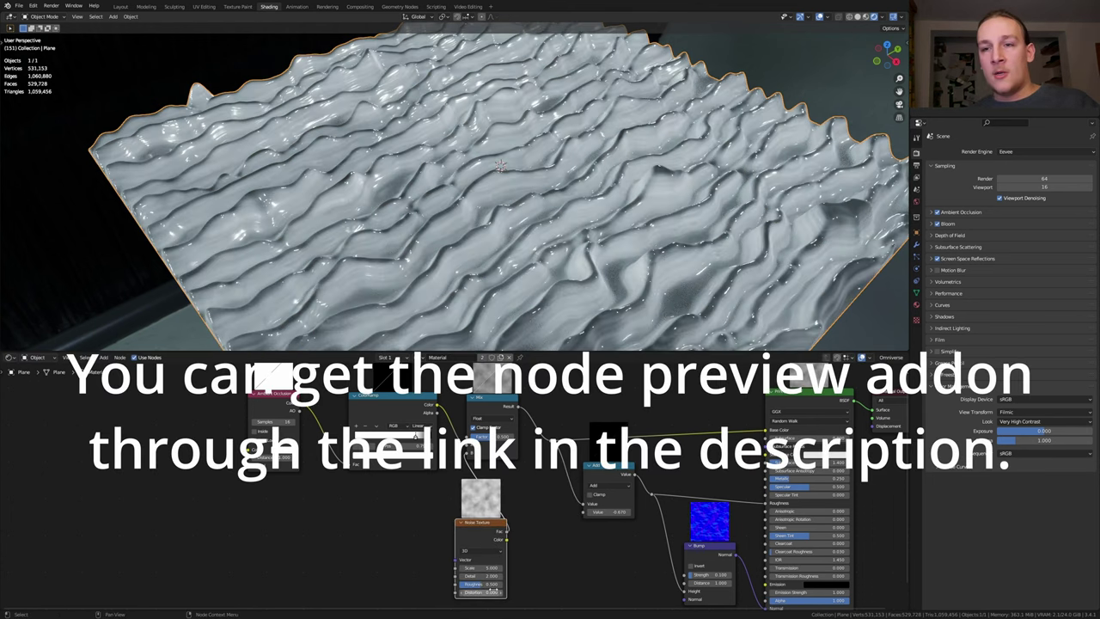
# Set the Noise Texture's Scale to 225 and its Detail to 15
pyautogui.click(488, 572)
pyautogui.write('225')
pyautogui.press('Return')
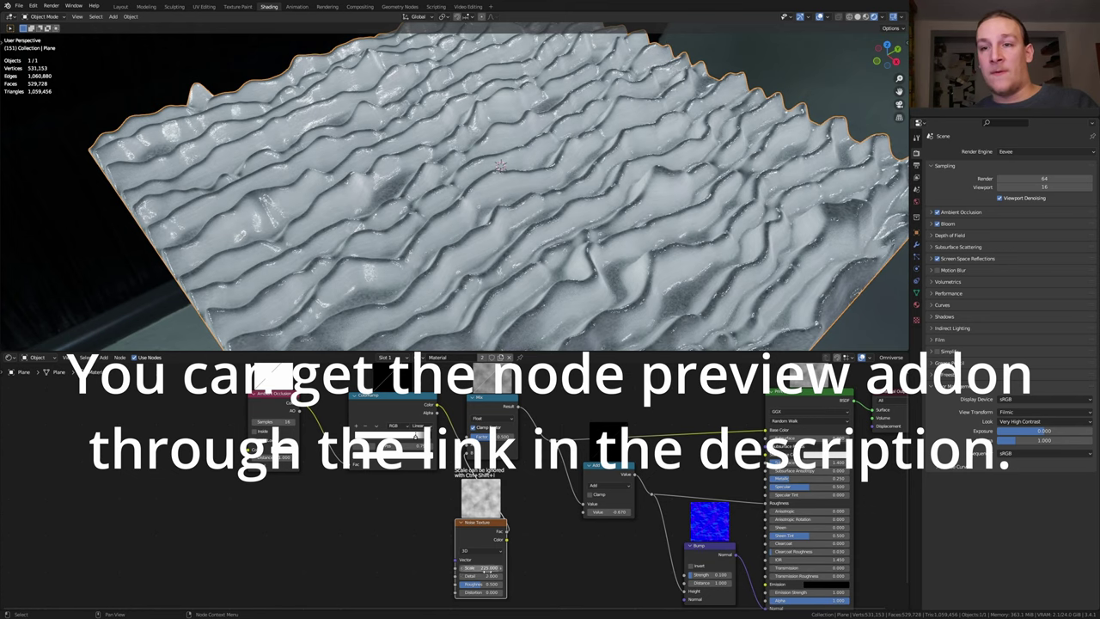
pyautogui.click(488, 577)
pyautogui.write('15')
pyautogui.press('Return')
# Add Texture Coordinate and Mapping nodes to the Noise Texture and drive the Mapping node's Vector from the Object output
pyautogui.scroll(3, 473, 529)
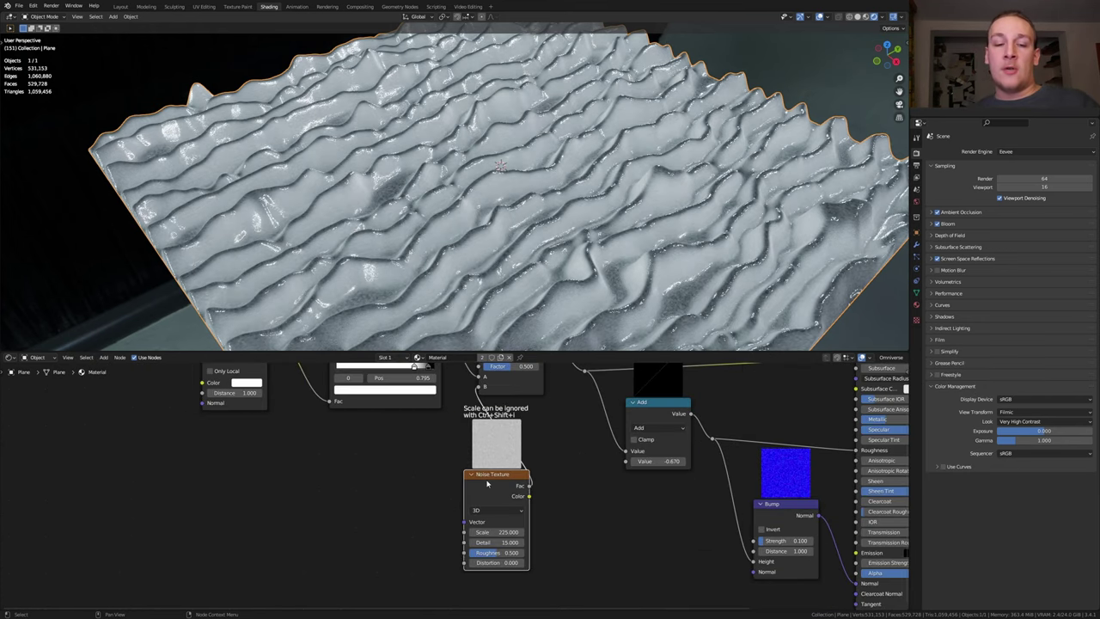
pyautogui.hotkey('ctrl', 't')
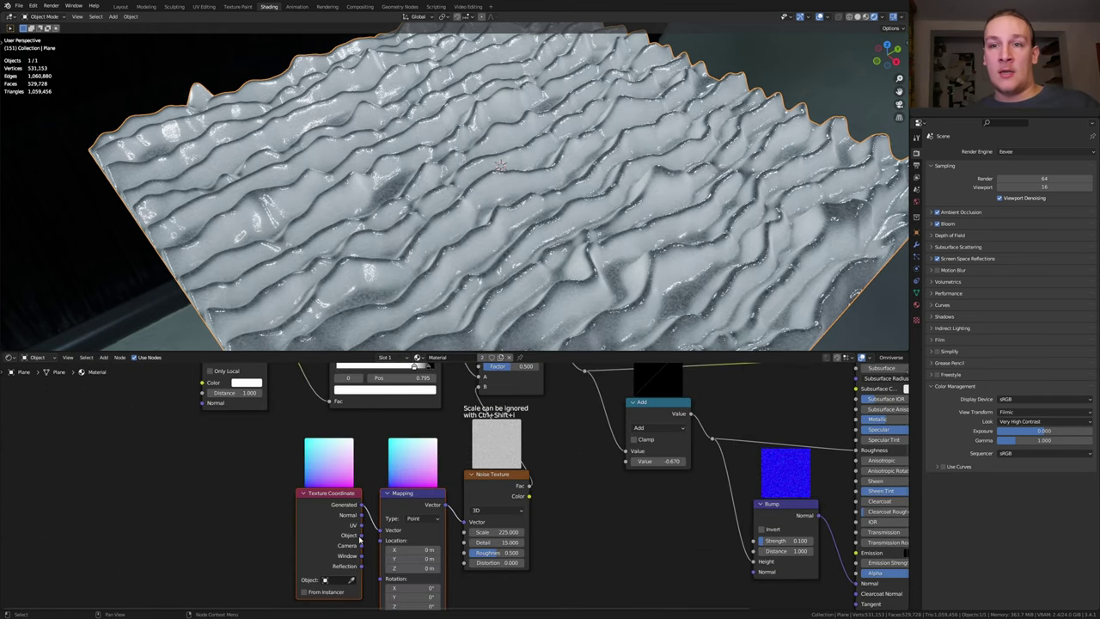
pyautogui.moveTo(361, 536); pyautogui.dragTo(386, 530)
# Set the Mix node's Factor to 0.35 and save the file
pyautogui.moveTo(386, 530); pyautogui.dragTo(401, 605, button='middle')
pyautogui.click(537, 439)
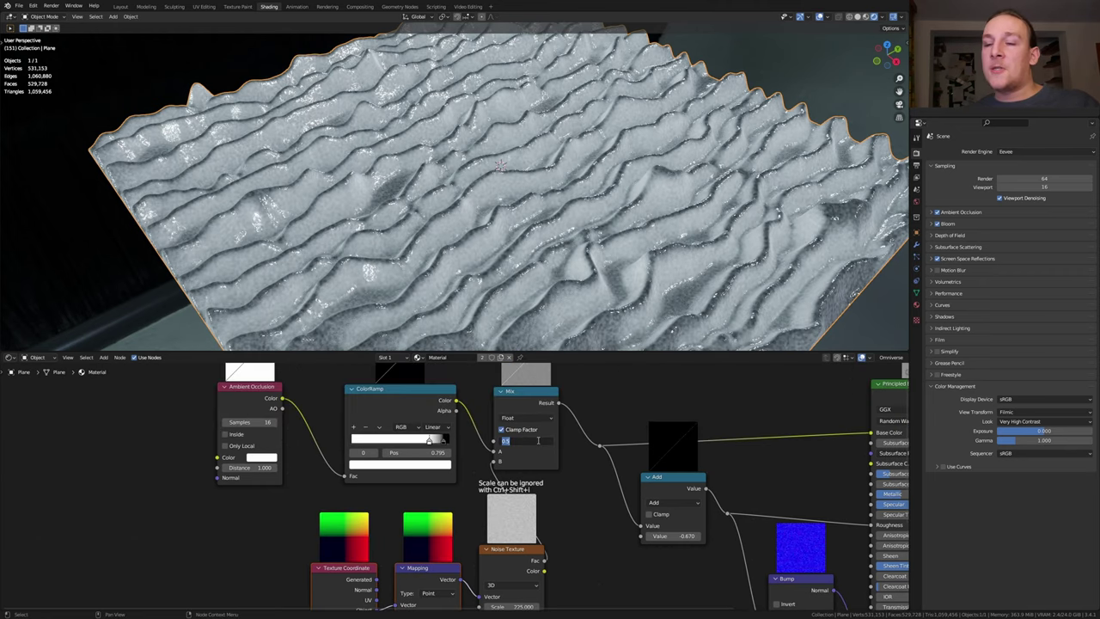
pyautogui.write('.35')
pyautogui.press('Return')
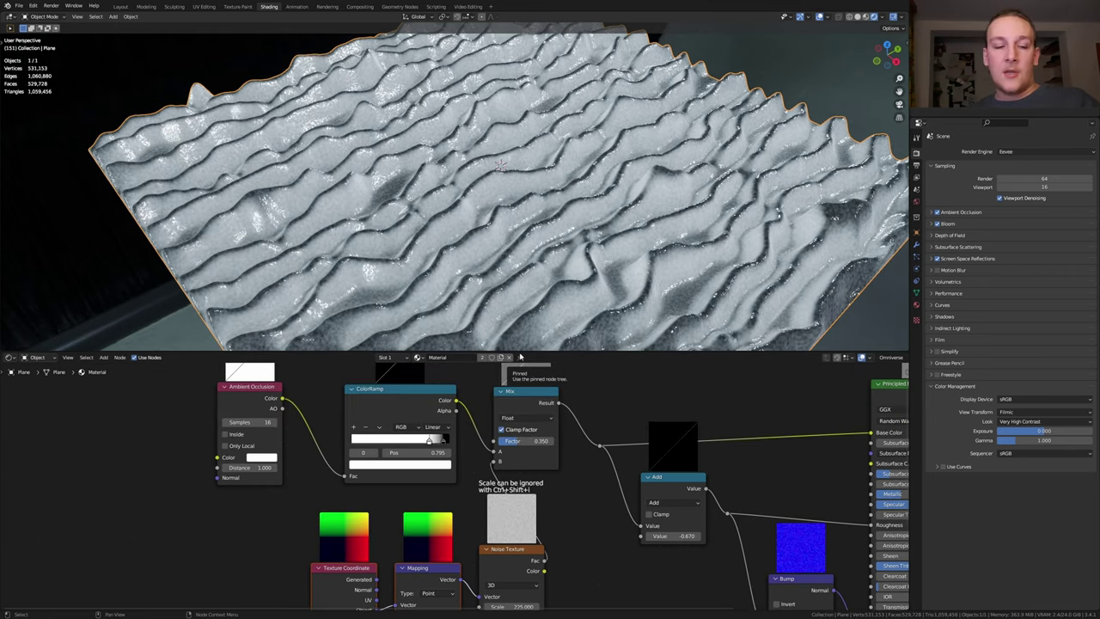
pyautogui.hotkey('ctrl', 's')
# In the Layout workspace, add a camera and align it to a view looking diagonally down on the wave plane at 45°
pyautogui.click(121, 7)
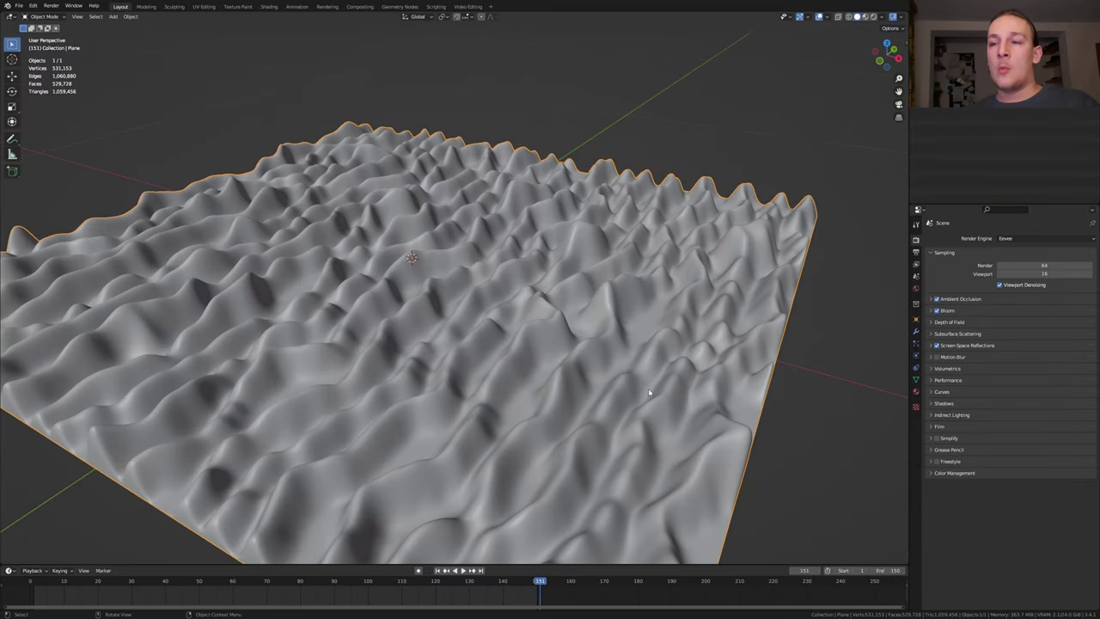
pyautogui.scroll(-4, 649, 393)
pyautogui.press('KP_1')
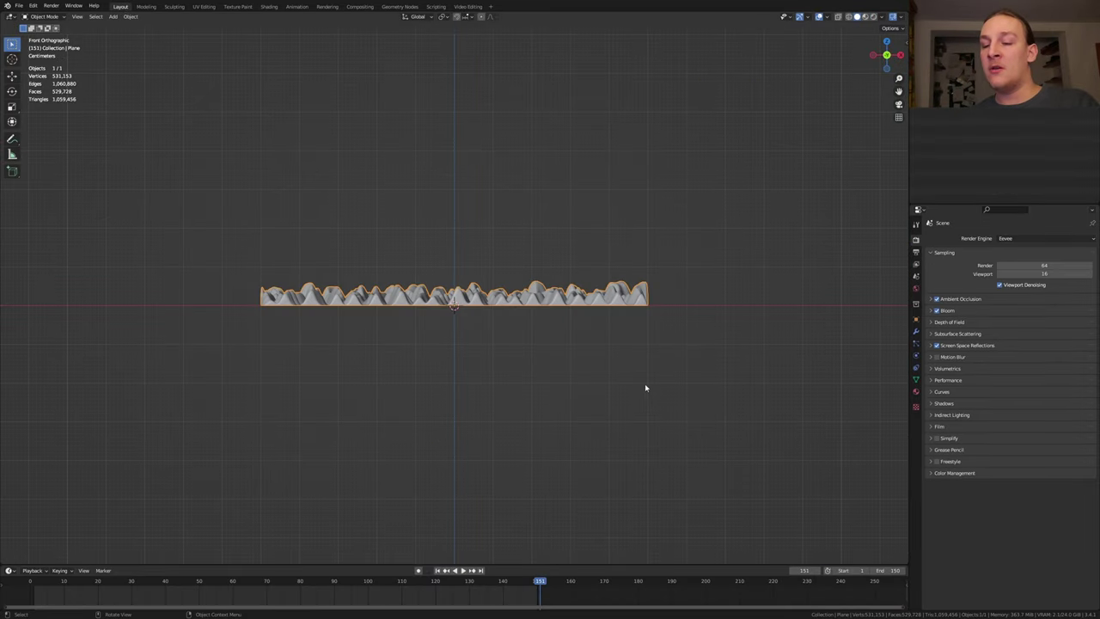
pyautogui.press('KP_6')
pyautogui.press('KP_6')
pyautogui.press('KP_6')
pyautogui.press('KP_8')
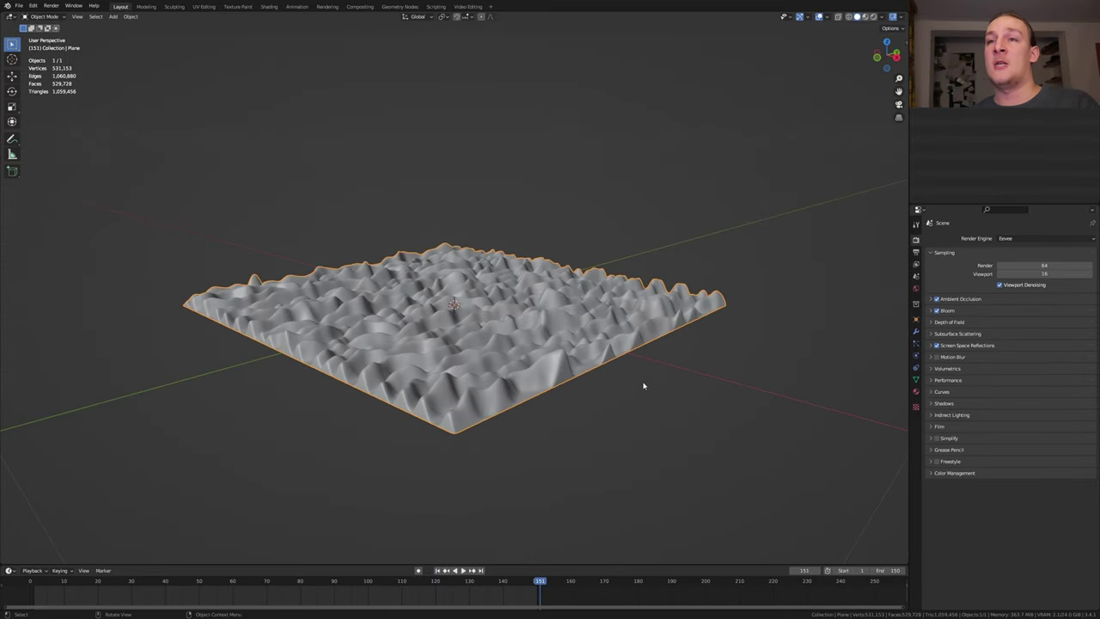
pyautogui.moveTo(642, 385); pyautogui.dragTo(644, 386, button='middle')
pyautogui.hotkey('shift', 'a')
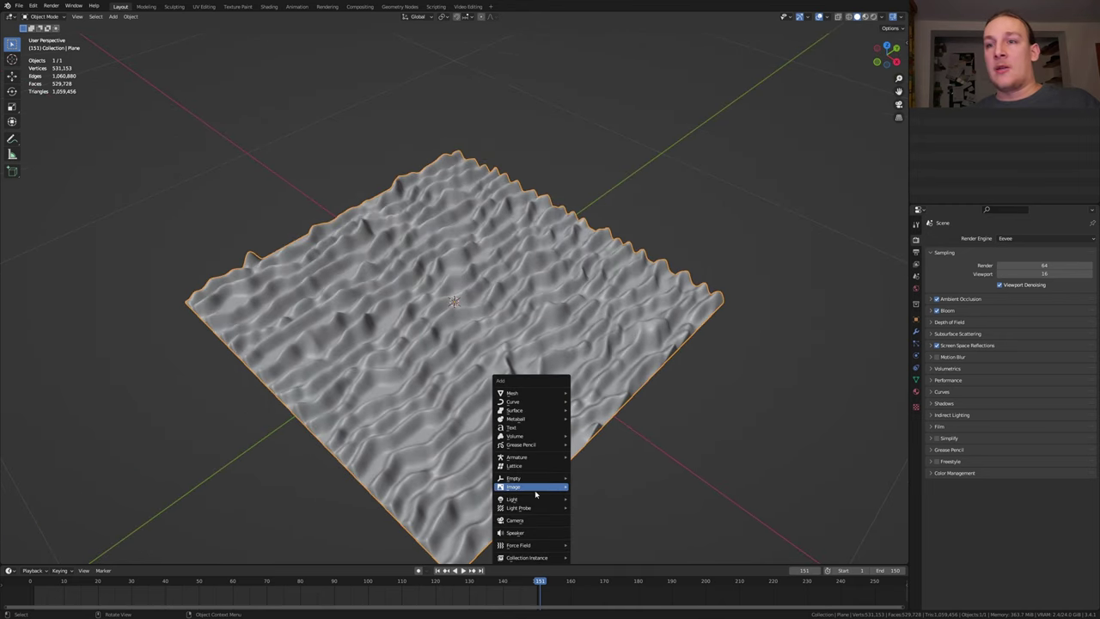
pyautogui.click(541, 520)
pyautogui.press('ctrl+alt+KP_0')
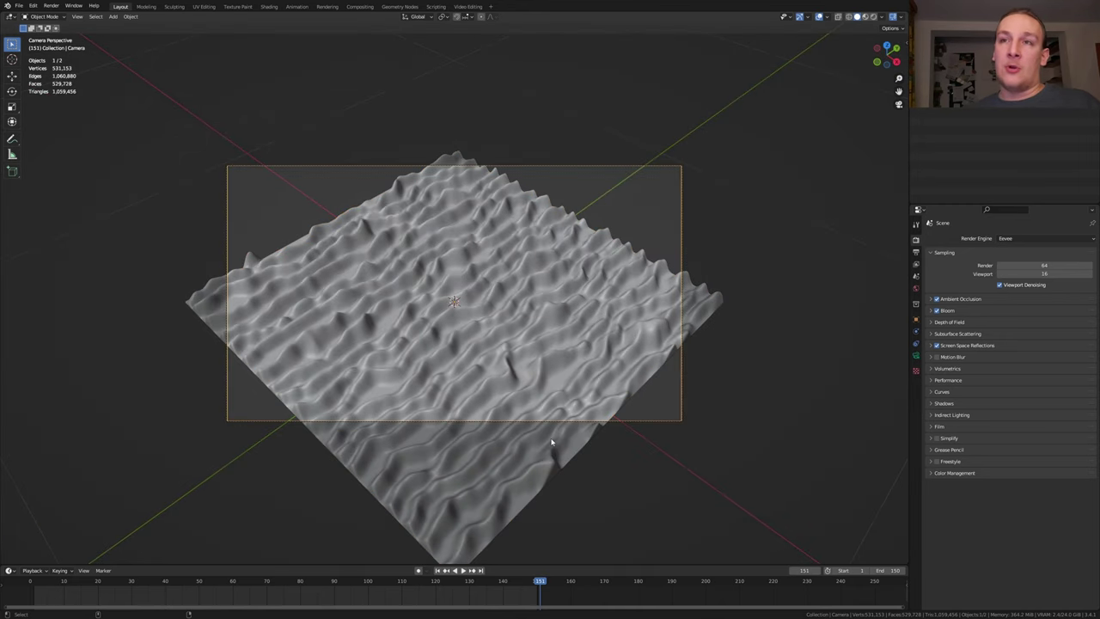
# Move the camera along its local Z and Y axes to about X 0.562 m, Y -0.562 m, Z 0.625 m and show its transform
pyautogui.press('g')
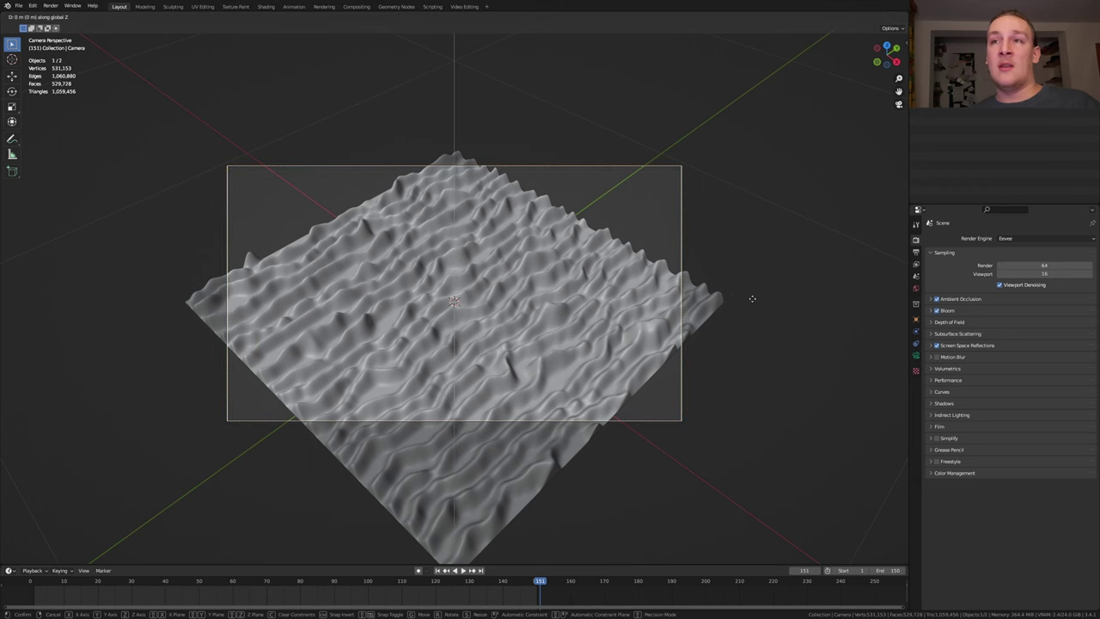
pyautogui.press('z')
pyautogui.press('z')
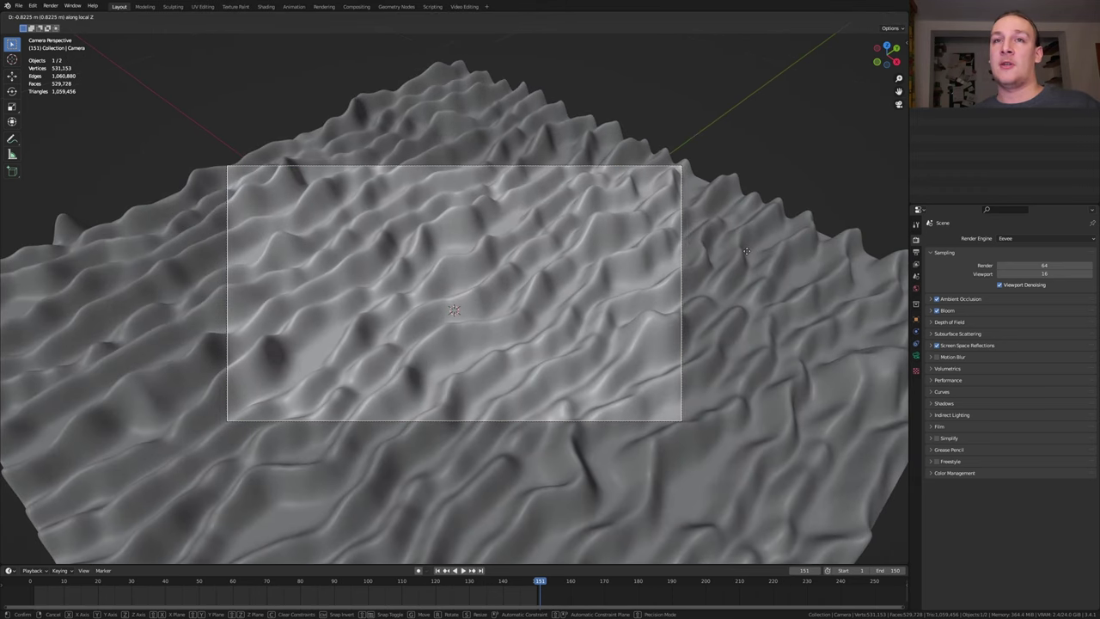
pyautogui.click(746, 251)
pyautogui.press('g')
pyautogui.press('y')
pyautogui.press('y')
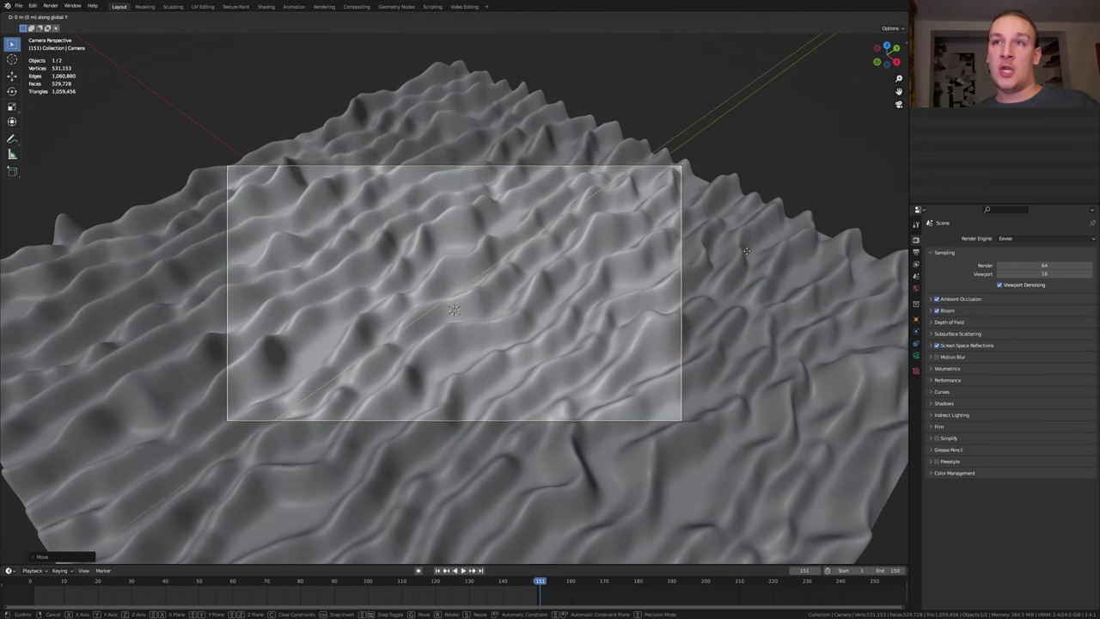
pyautogui.click(747, 297)
pyautogui.press('g')
pyautogui.press('z')
pyautogui.press('z')
pyautogui.click(760, 319)
pyautogui.click(914, 321)
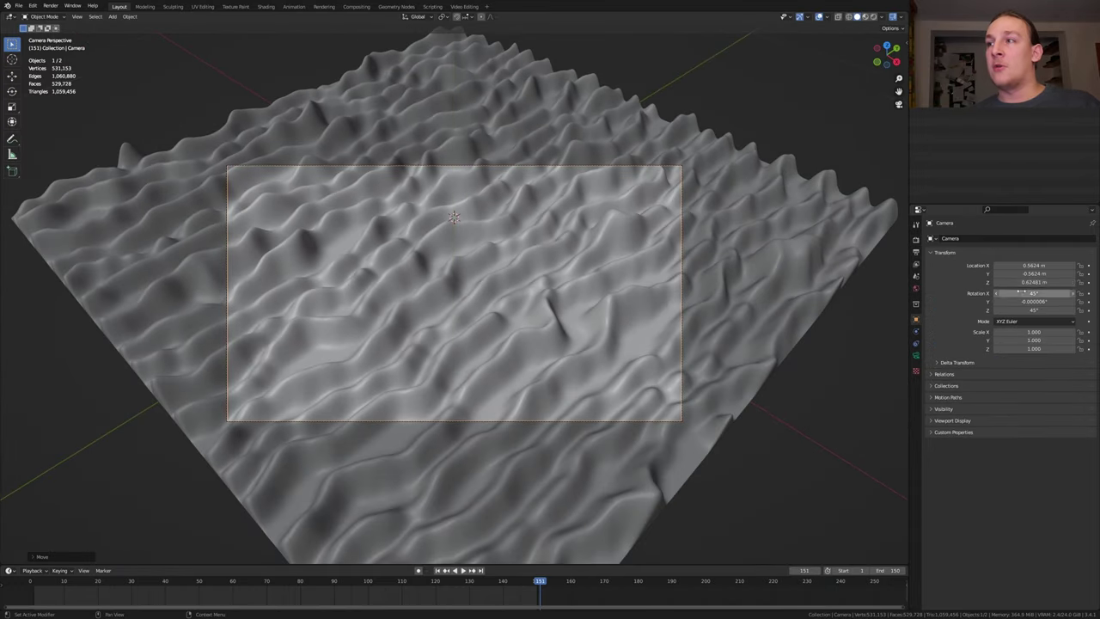
# Display the viewport in rendered shading, add a Plain Axes empty and move it horizontally to about X 0.14 m, Y -0.10 m
pyautogui.click(873, 16)
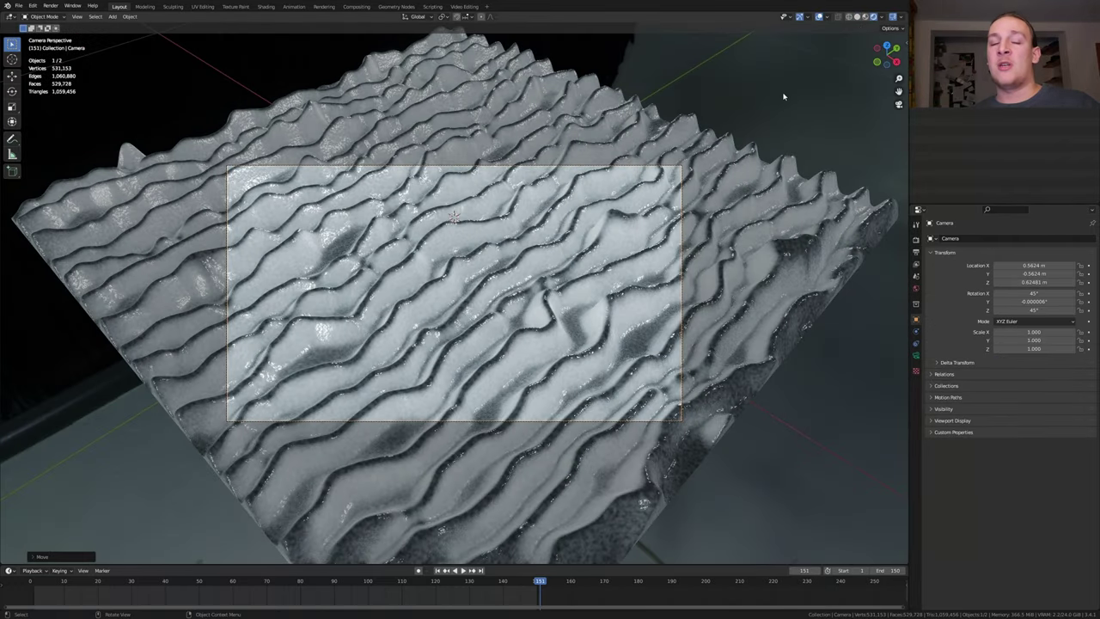
pyautogui.hotkey('shift', 'a')
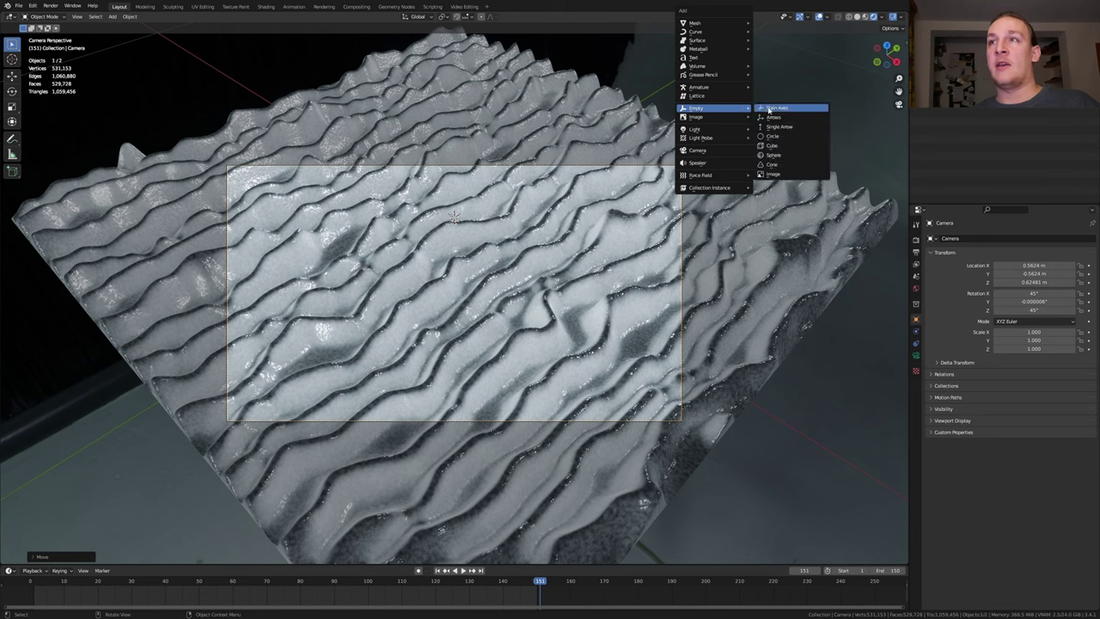
pyautogui.click(769, 109)
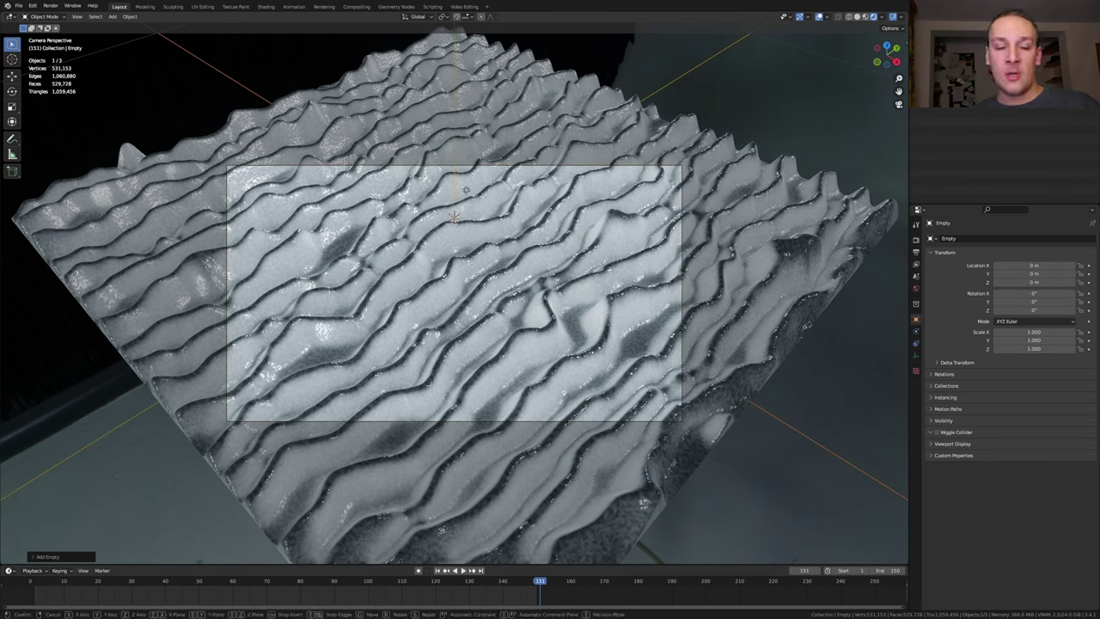
pyautogui.hotkey('shift', 'z')
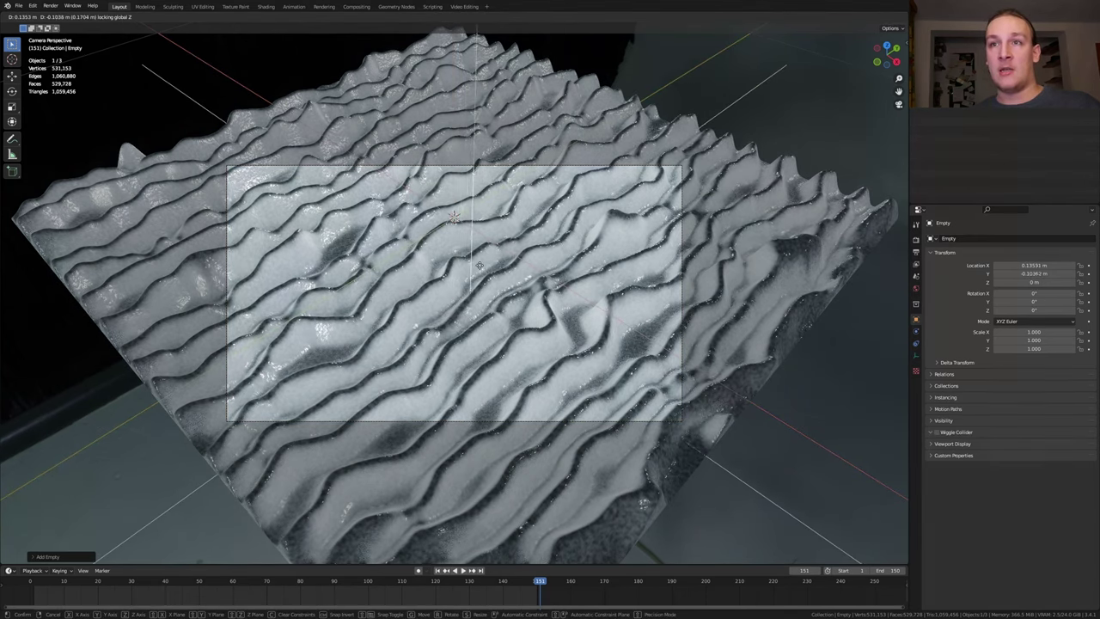
pyautogui.click(480, 264)
# Enable Depth of Field on the camera and set the Empty as its focus object
pyautogui.click(916, 354)
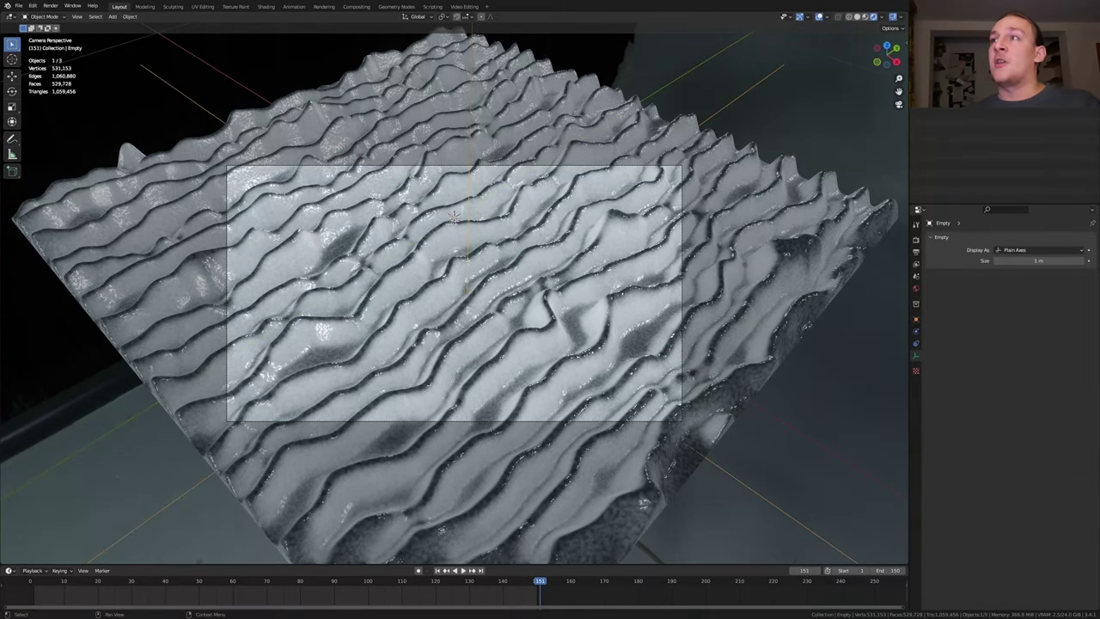
pyautogui.click(951, 46)
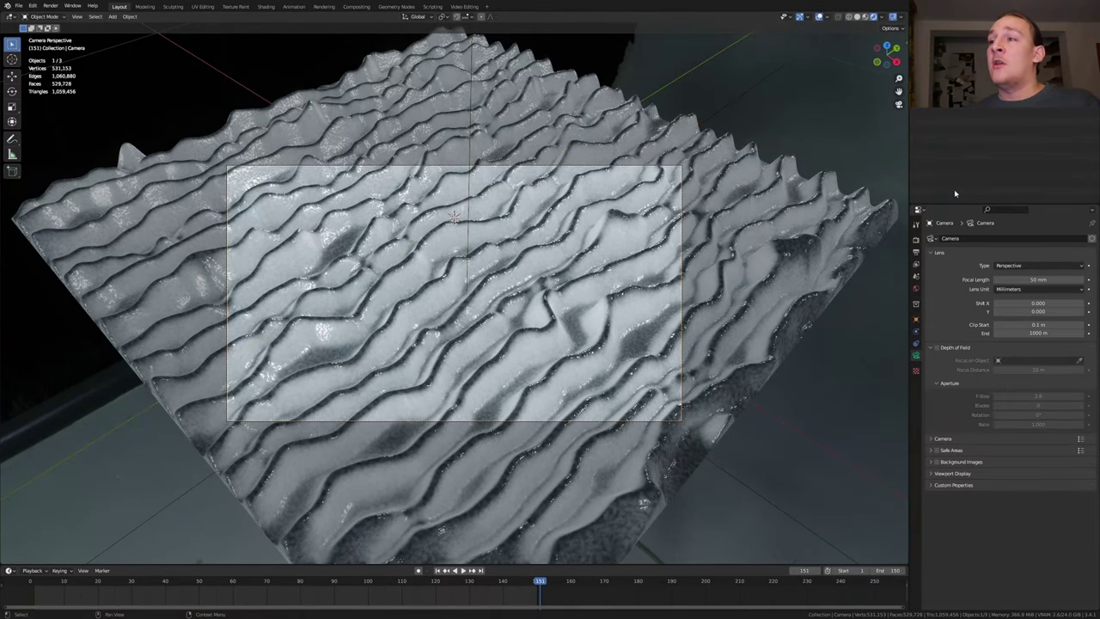
pyautogui.click(936, 348)
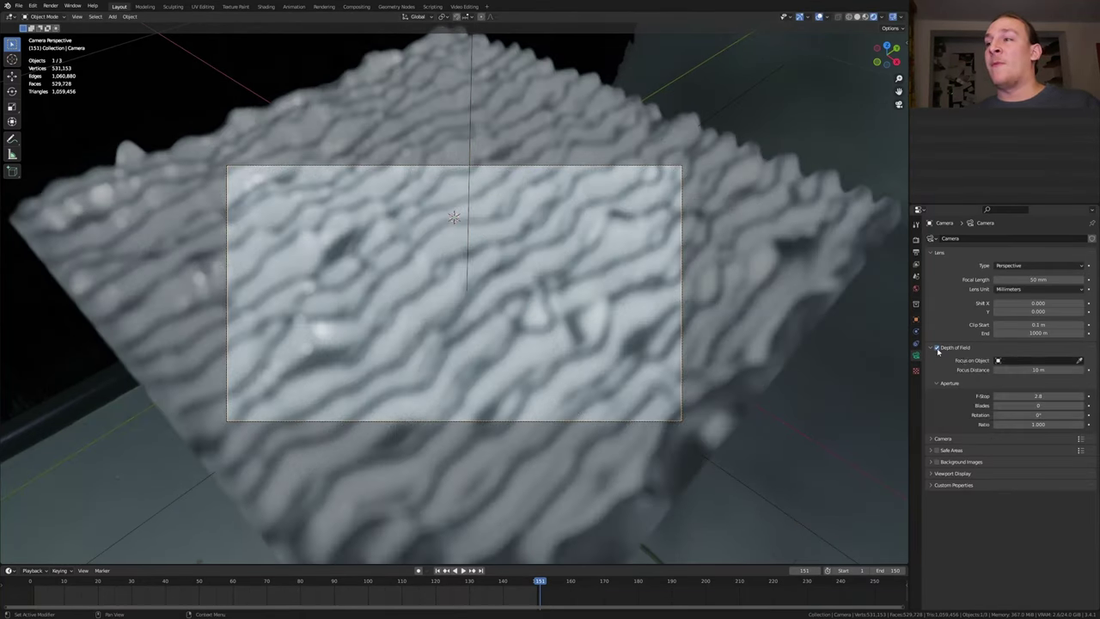
pyautogui.click(1031, 360)
pyautogui.click(1001, 380)
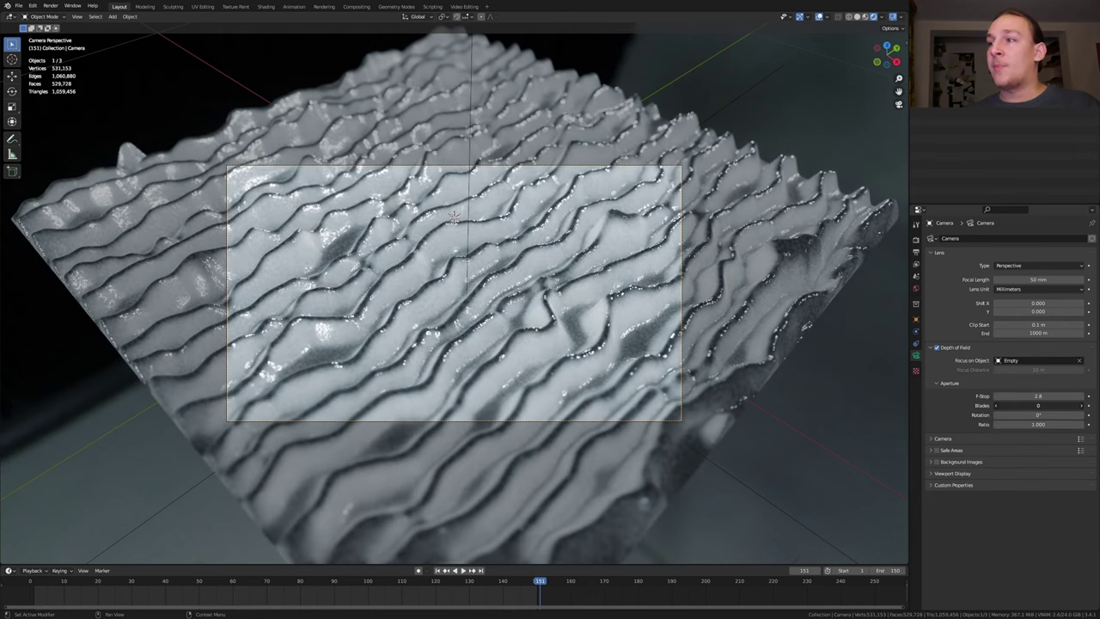
# Set the camera's aperture to 16 blades and an F-Stop of 1.1
pyautogui.moveTo(1034, 406); pyautogui.dragTo(1084, 406)
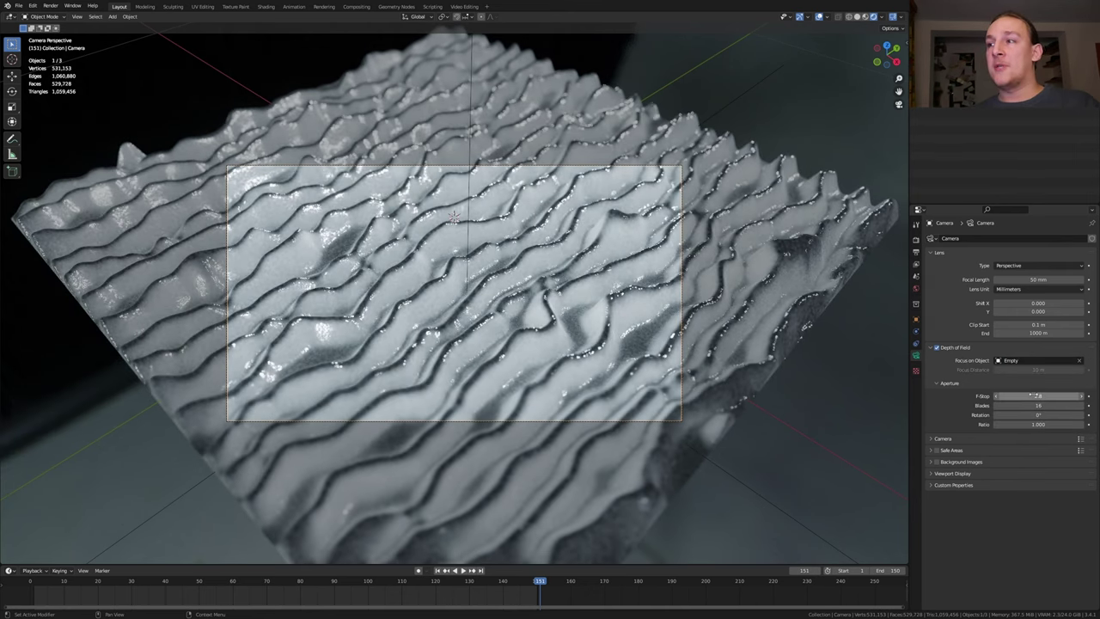
pyautogui.click(1034, 395)
pyautogui.press('Return')
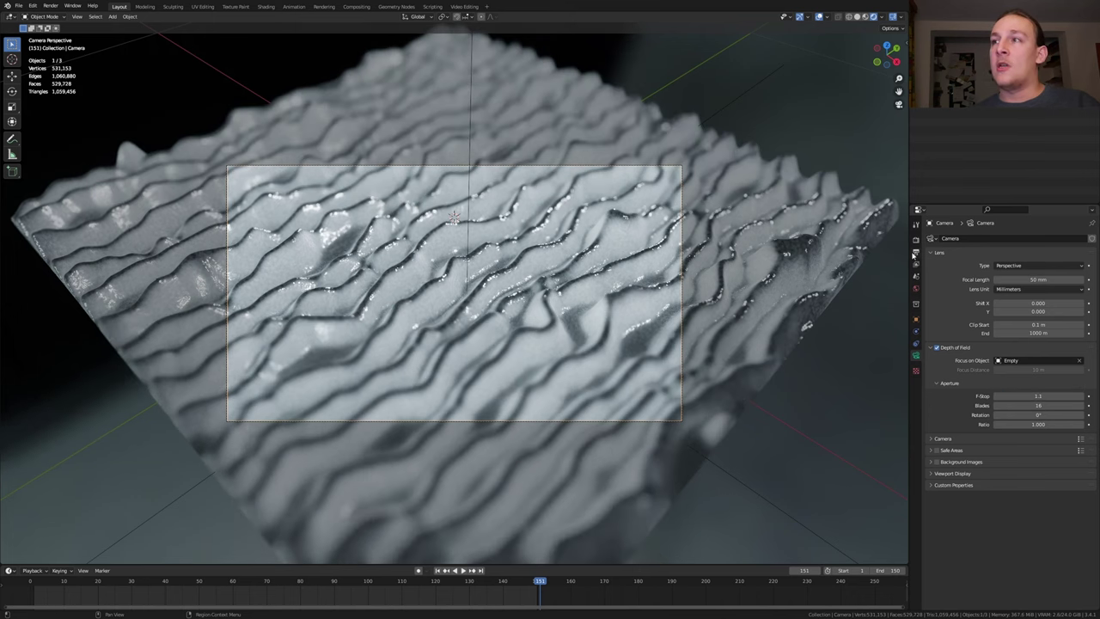
# Show the scene's output settings, enable Lock Interface for rendering and save the file
pyautogui.click(916, 256)
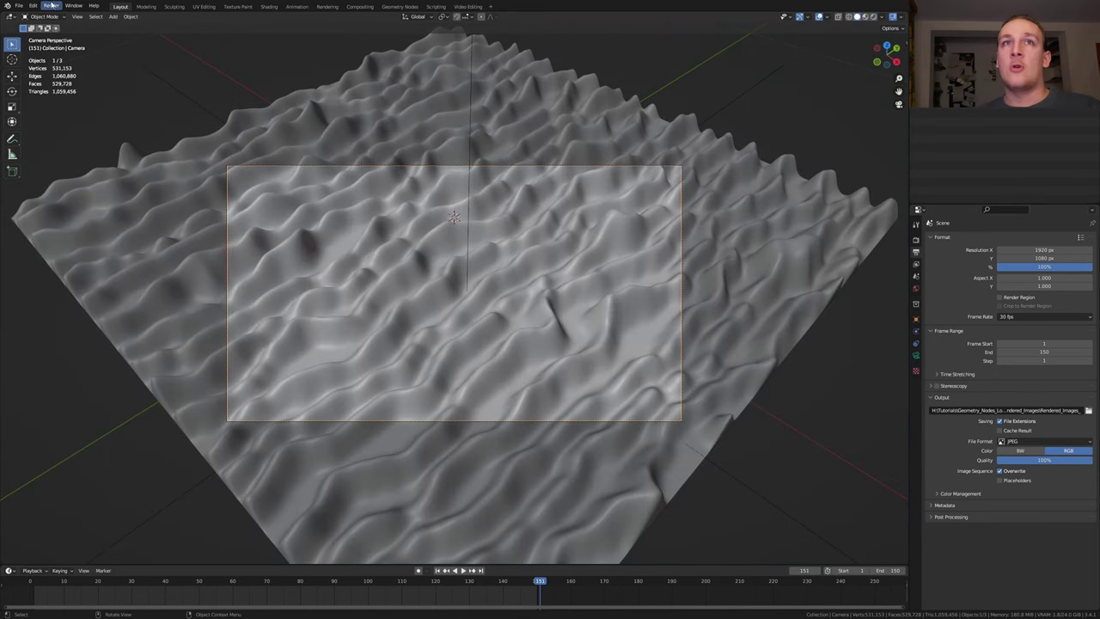
pyautogui.click(51, 6)
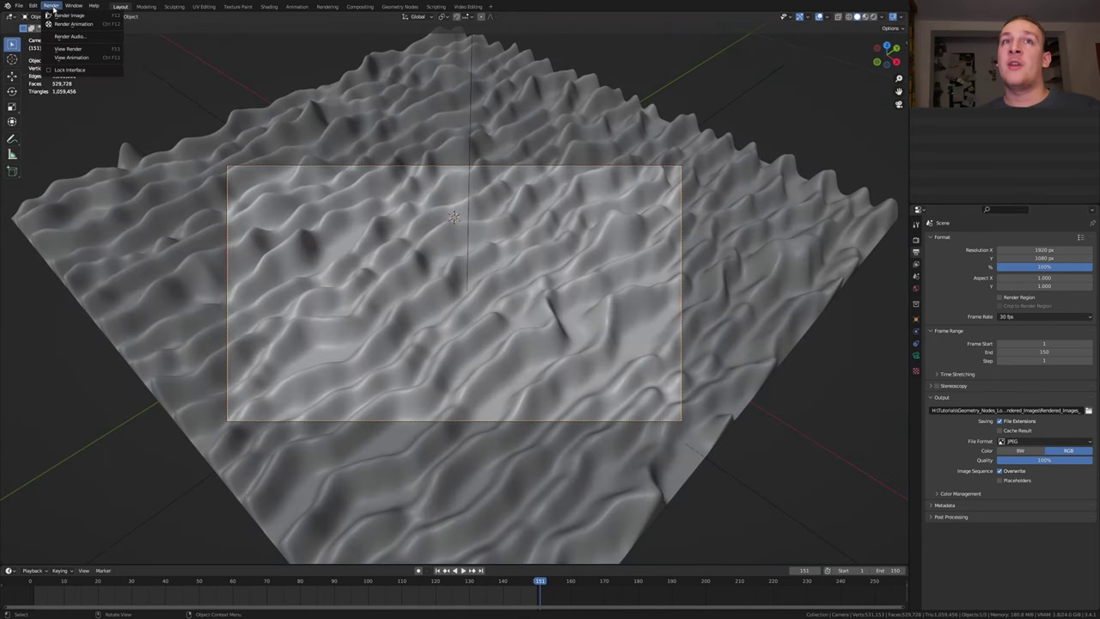
pyautogui.click(64, 70)
pyautogui.hotkey('ctrl', 's')
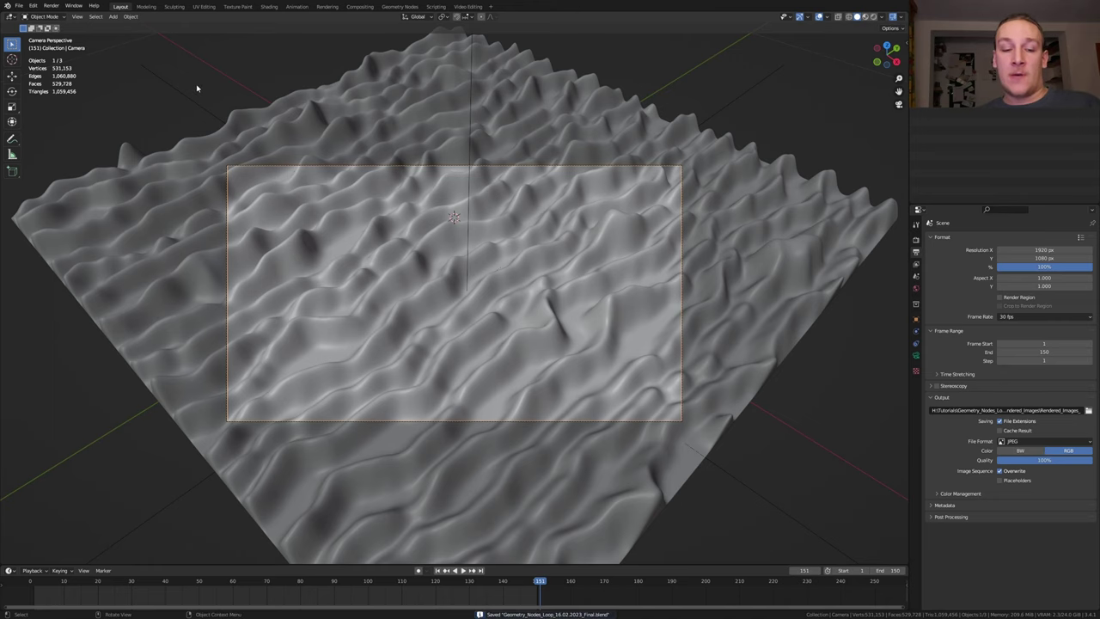